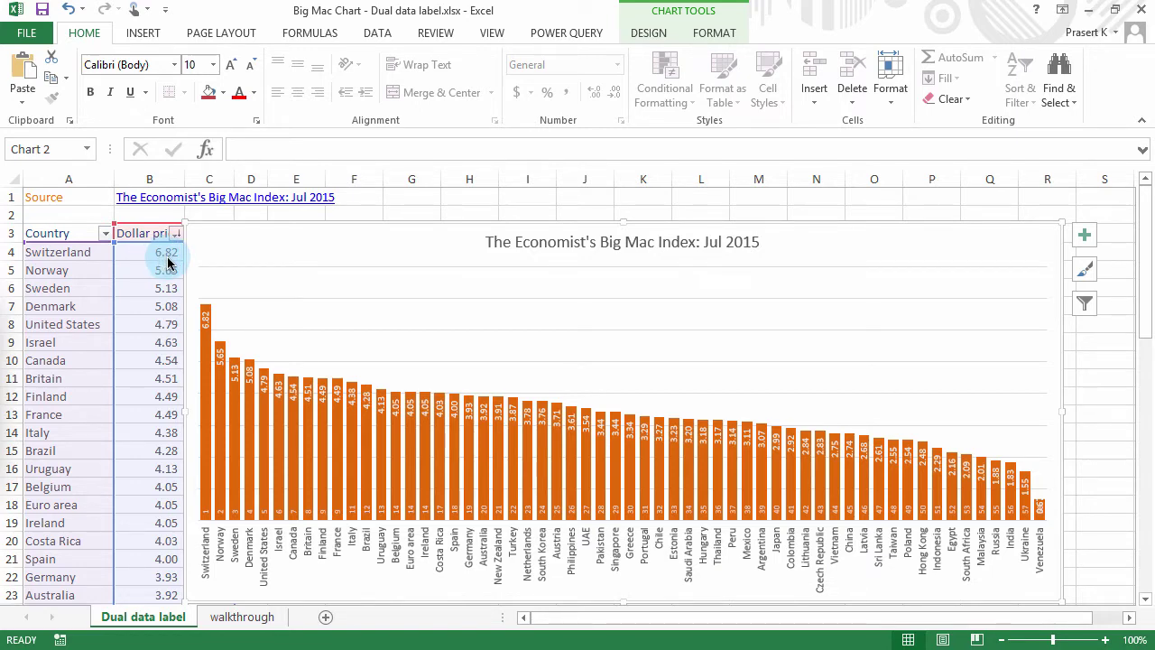
Check the full-precision prices in cell B13 and for Thailand.
left_click(147, 409)
scroll(147, 409, "down", 7)
scroll(172, 435, "down", 1)
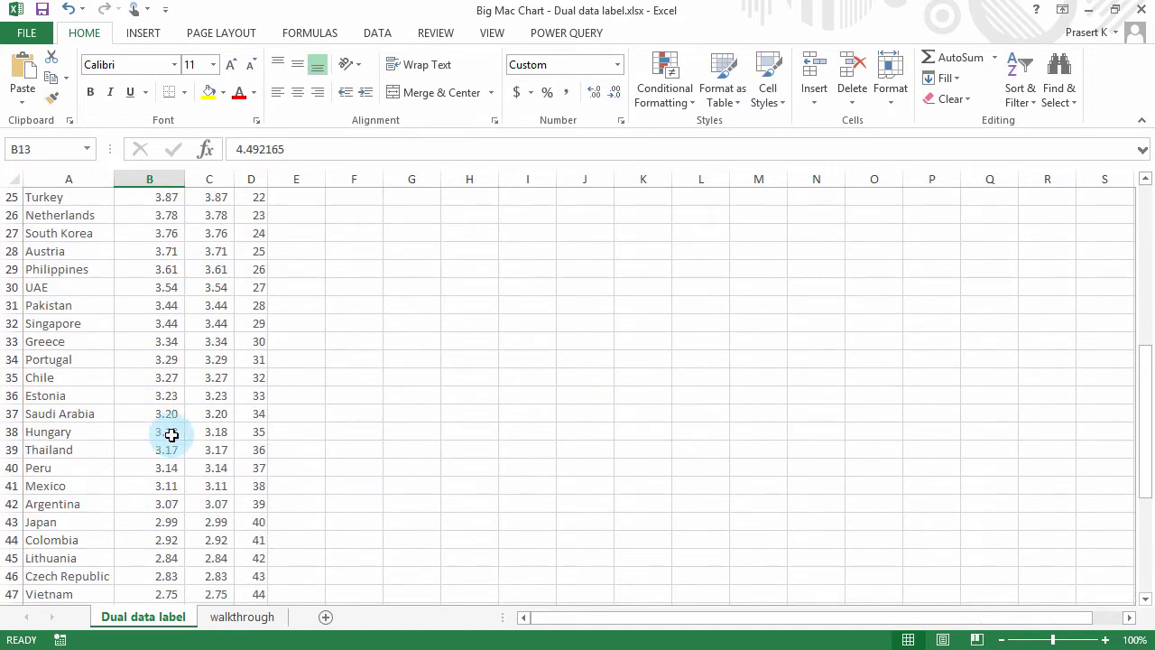
left_click(141, 449)
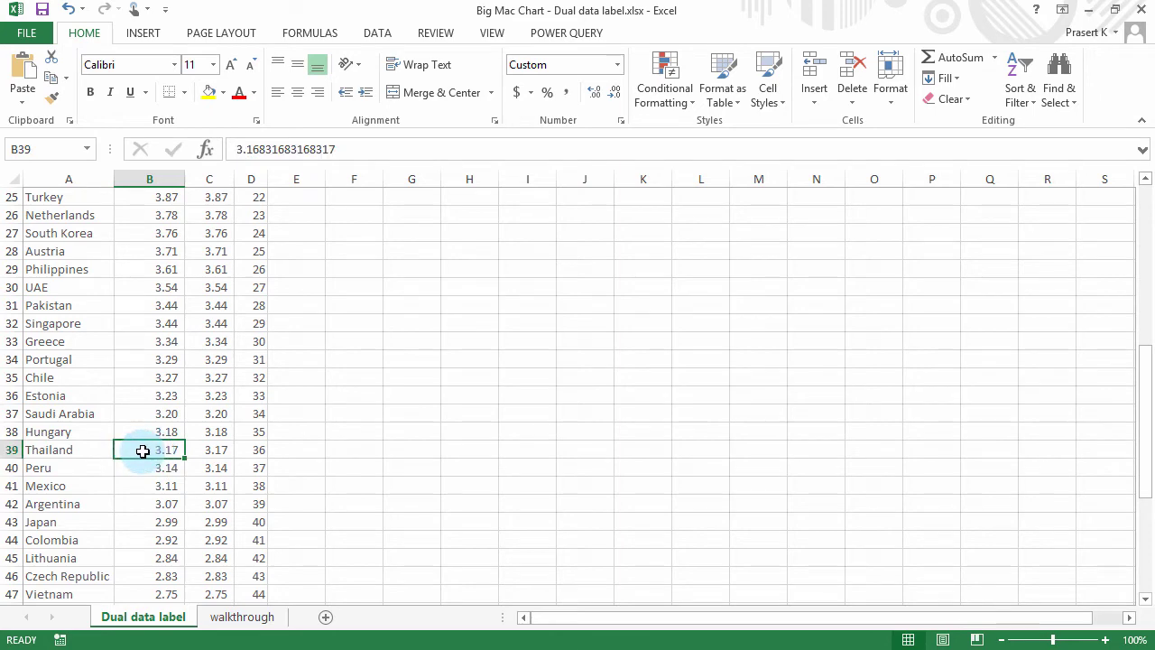
scroll(152, 436, "up", 2)
scroll(154, 438, "up", 6)
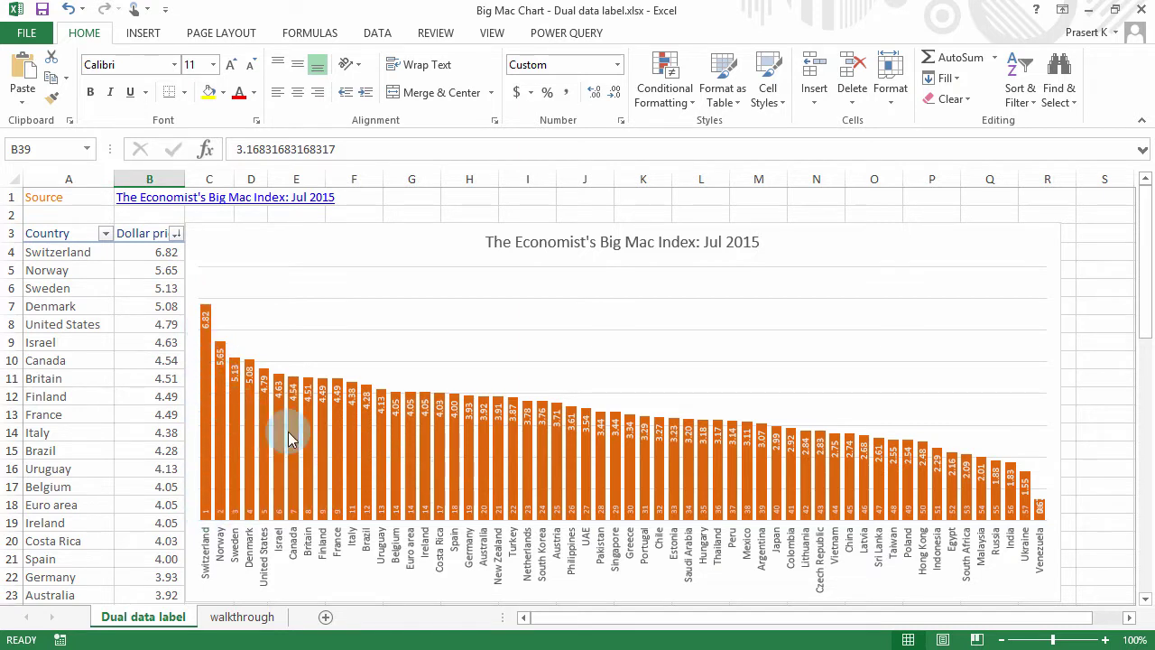
On the walkthrough sheet, widen column A and select the Country and price cells through Costa Rica.
left_click(242, 618)
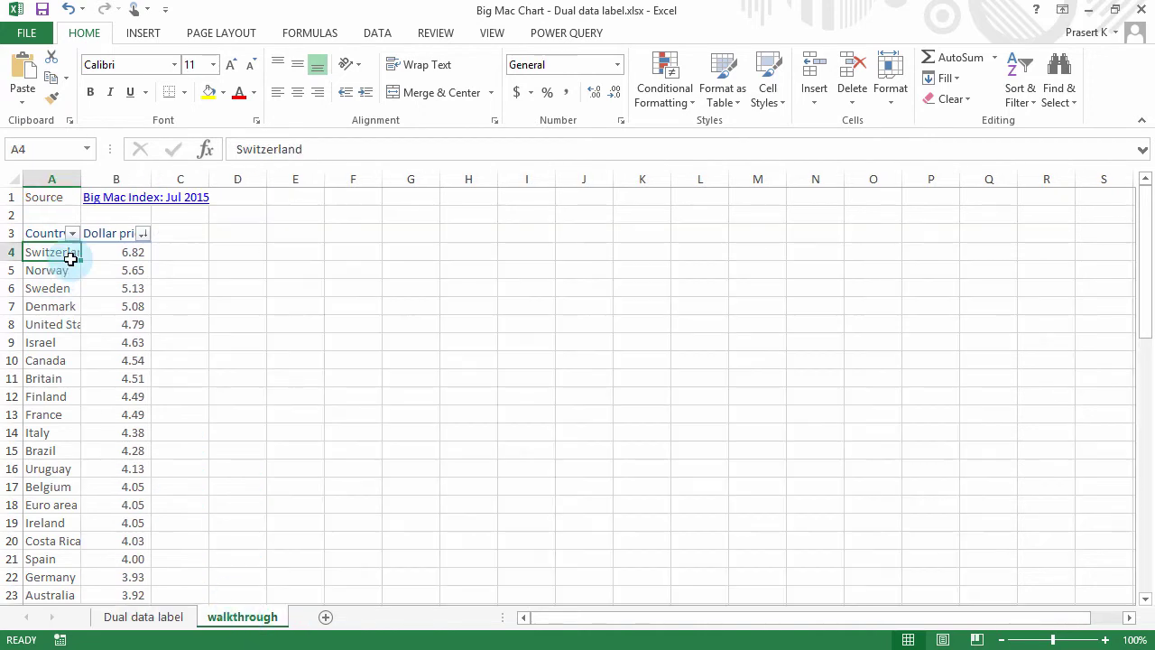
left_click_drag(81, 170, 115, 172)
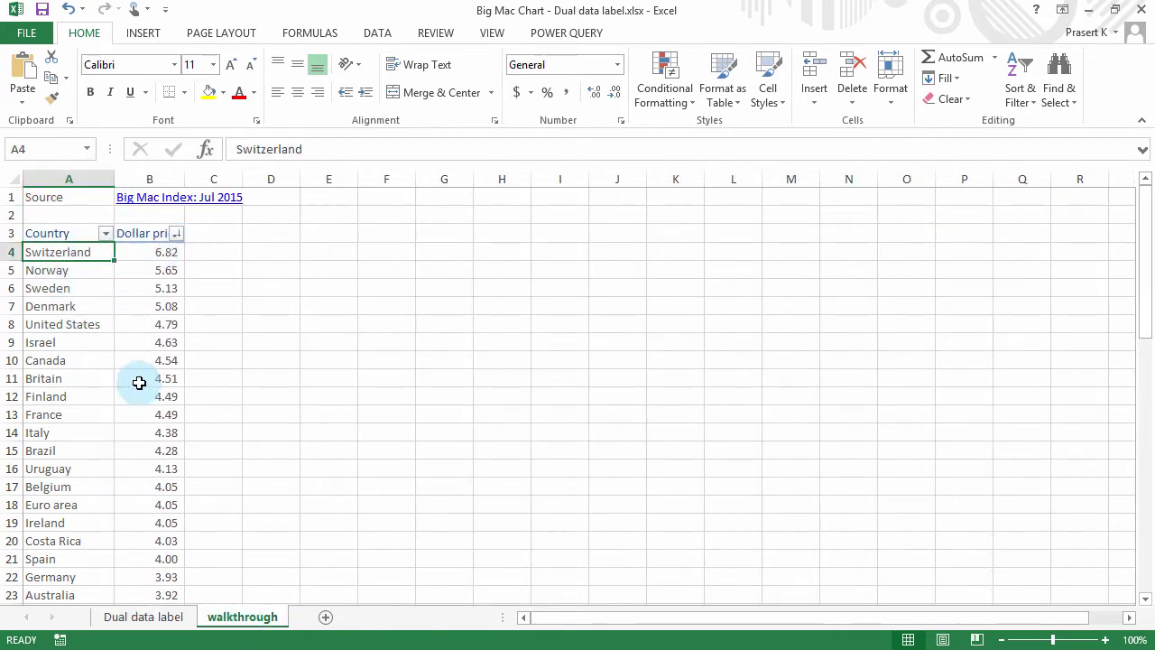
left_click(67, 236)
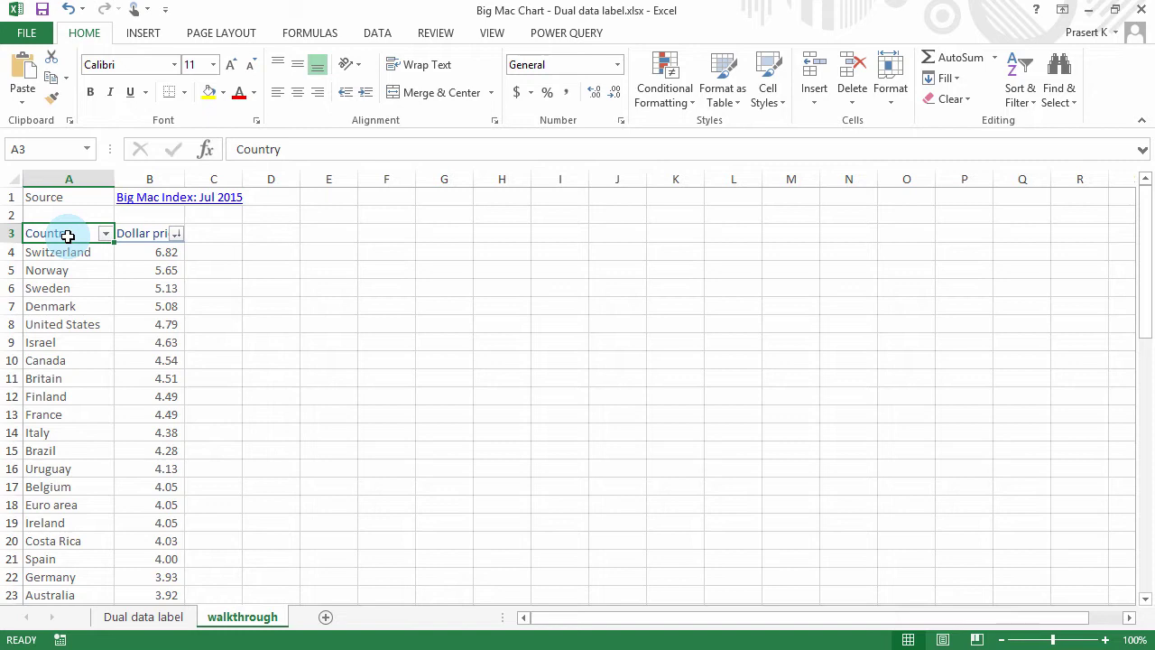
left_click(157, 541, "shift")
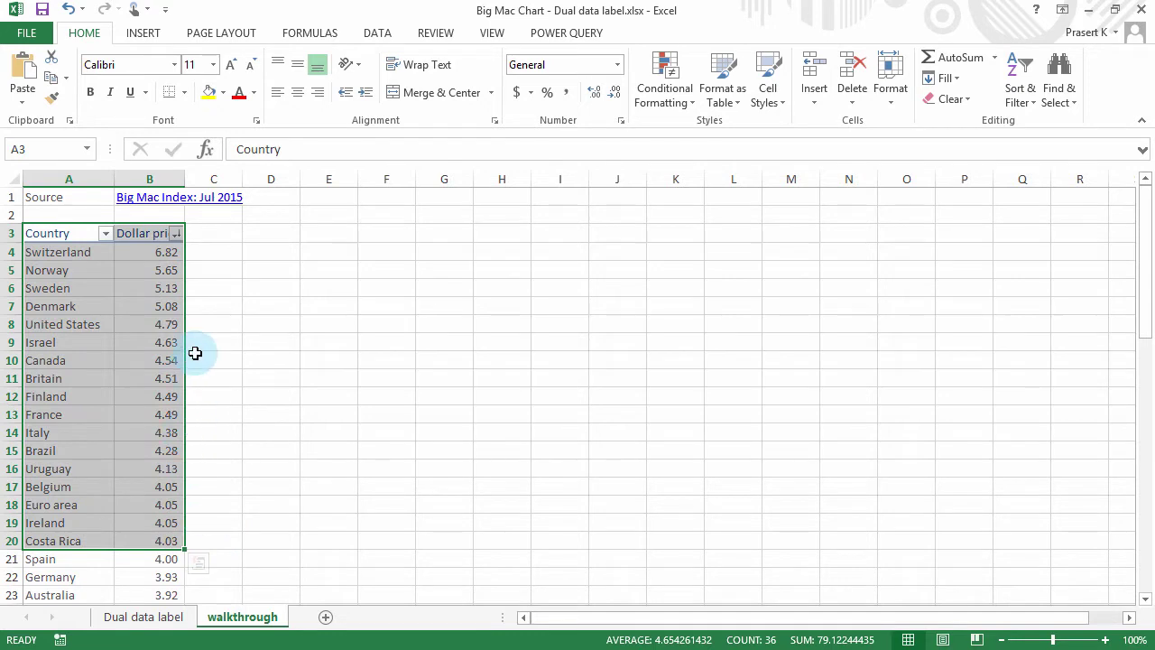
Insert a Clustered Column chart of the Country and Dollar price data from Quick Analysis.
left_click(200, 567)
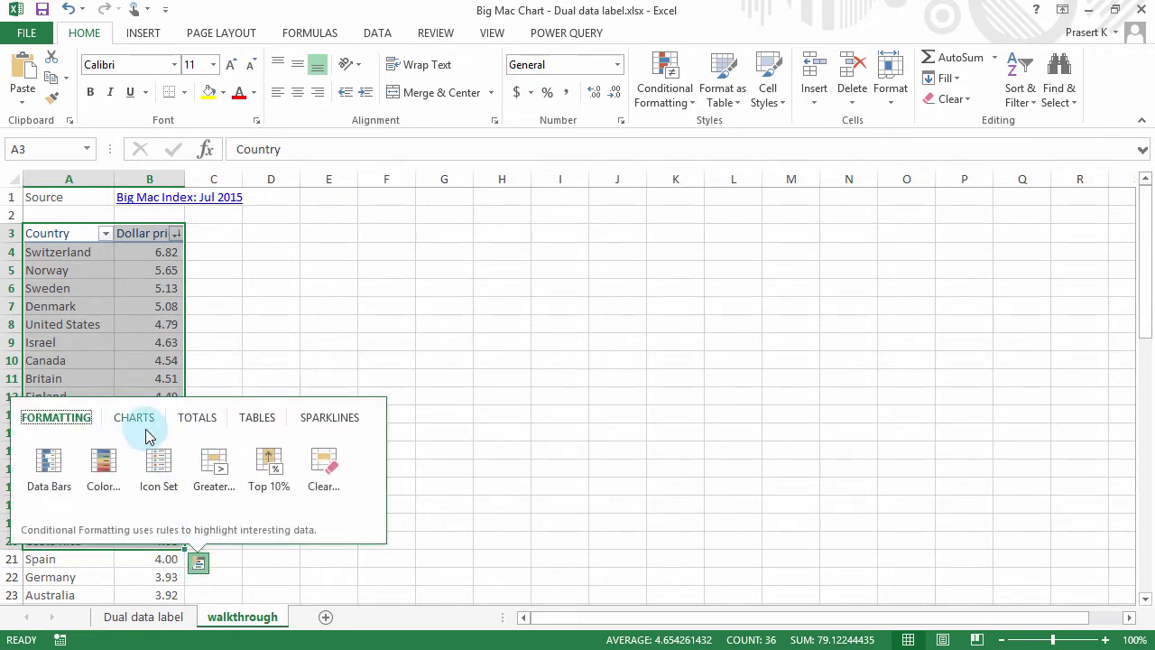
left_click(135, 417)
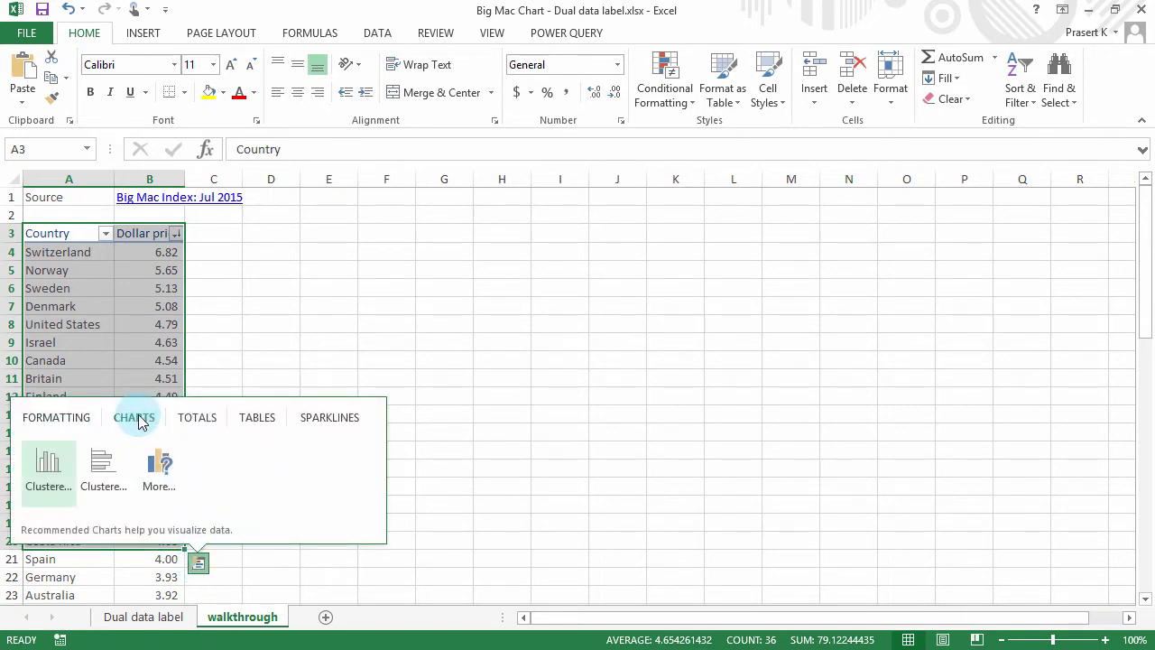
left_click(155, 463)
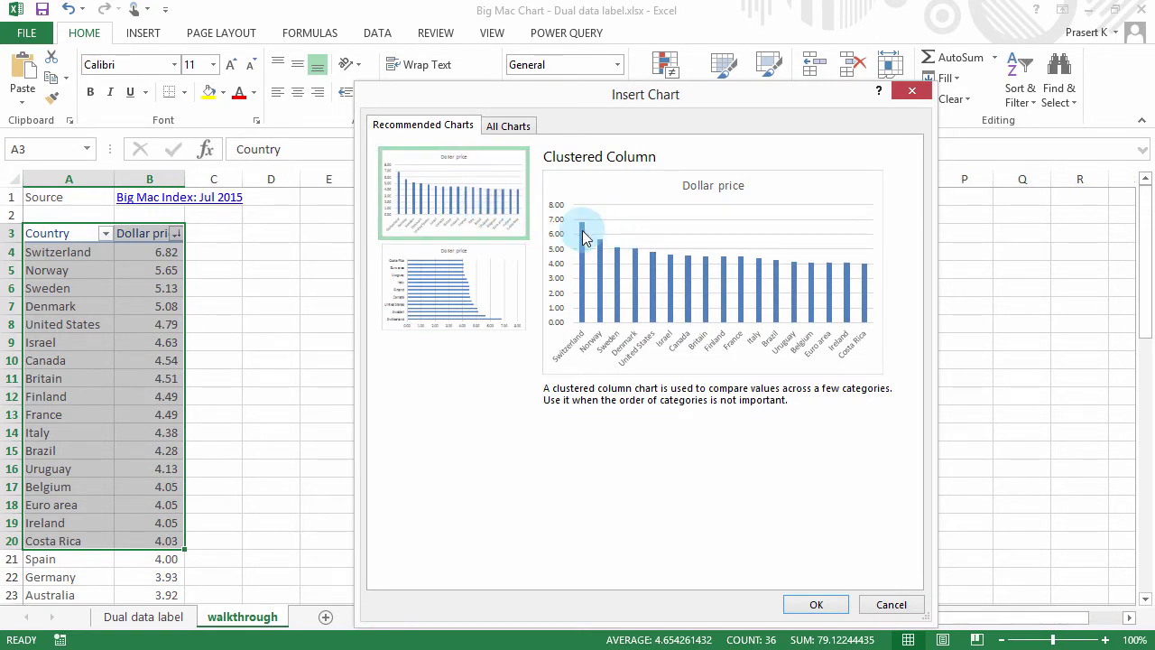
left_click(512, 127)
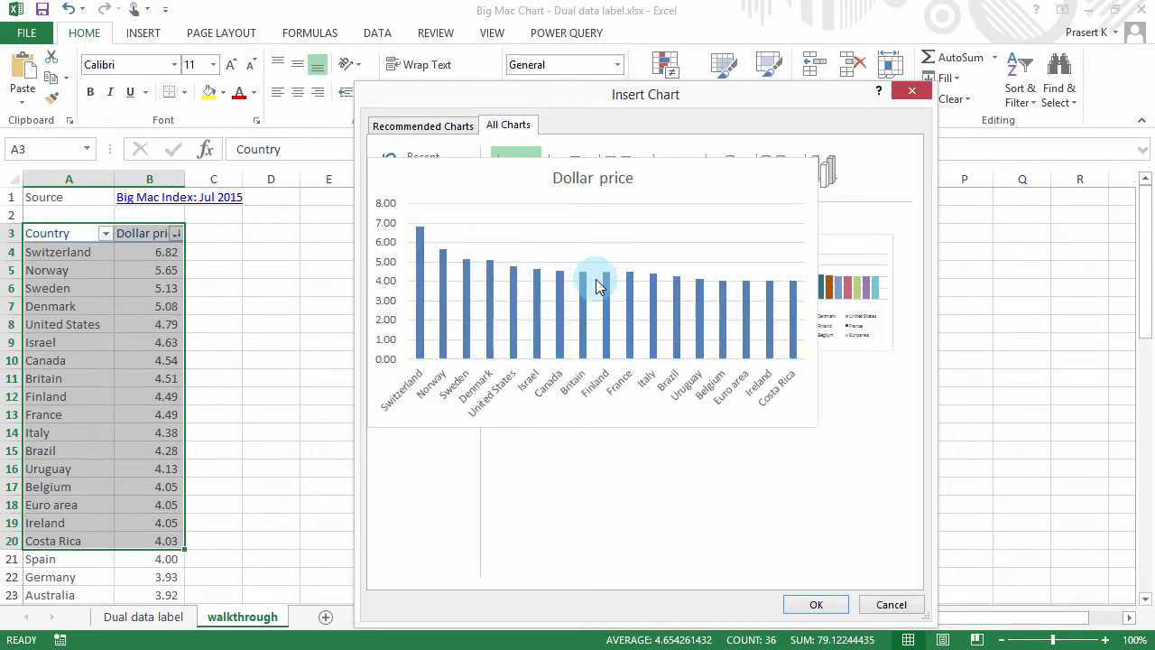
mouse_move(517, 158)
left_click(817, 604)
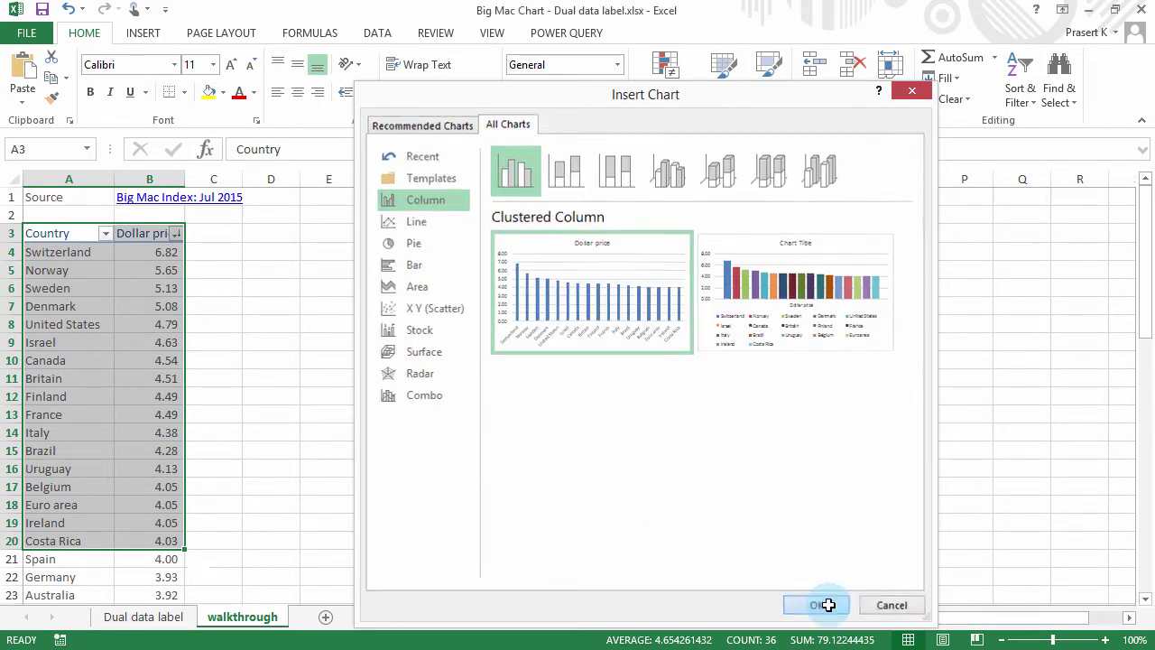
Move the Dollar price chart beside the data, enlarge it, and set the series gap width to 76%.
left_click_drag(509, 286, 370, 230)
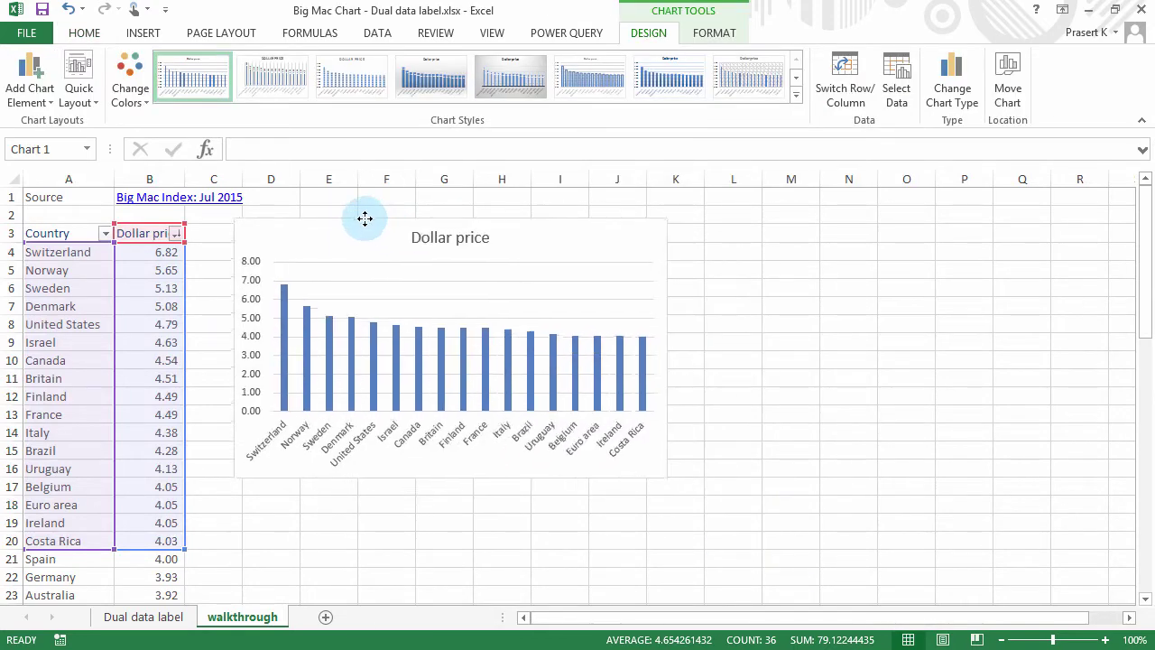
left_click_drag(668, 479, 900, 570)
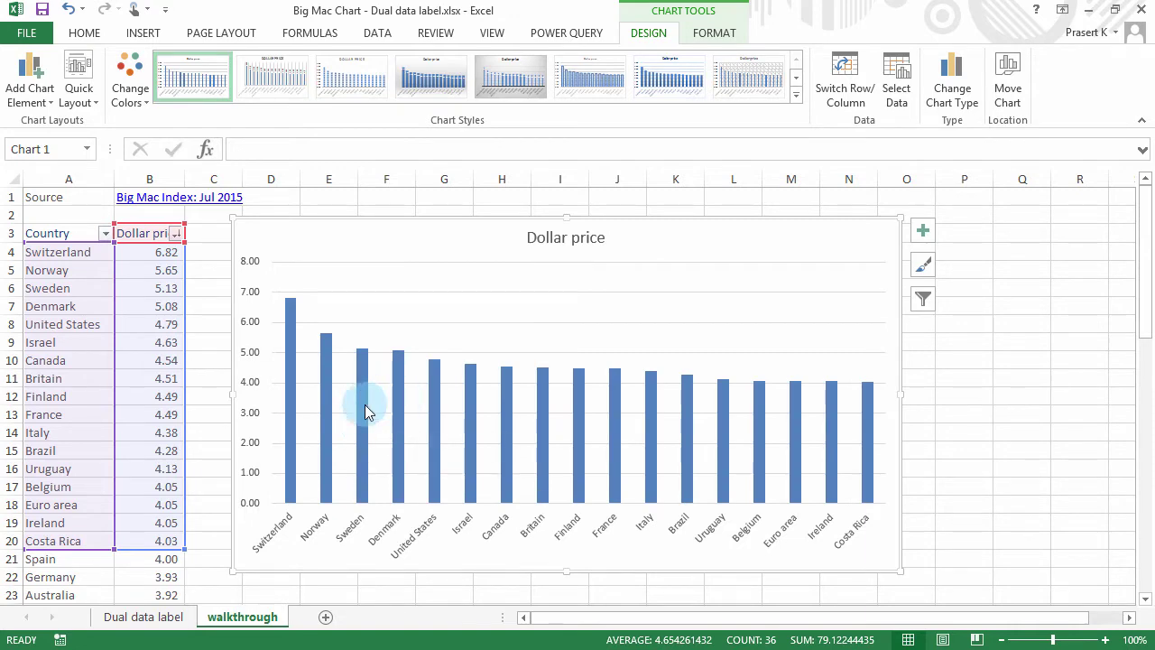
left_click(363, 407)
right_click(364, 407)
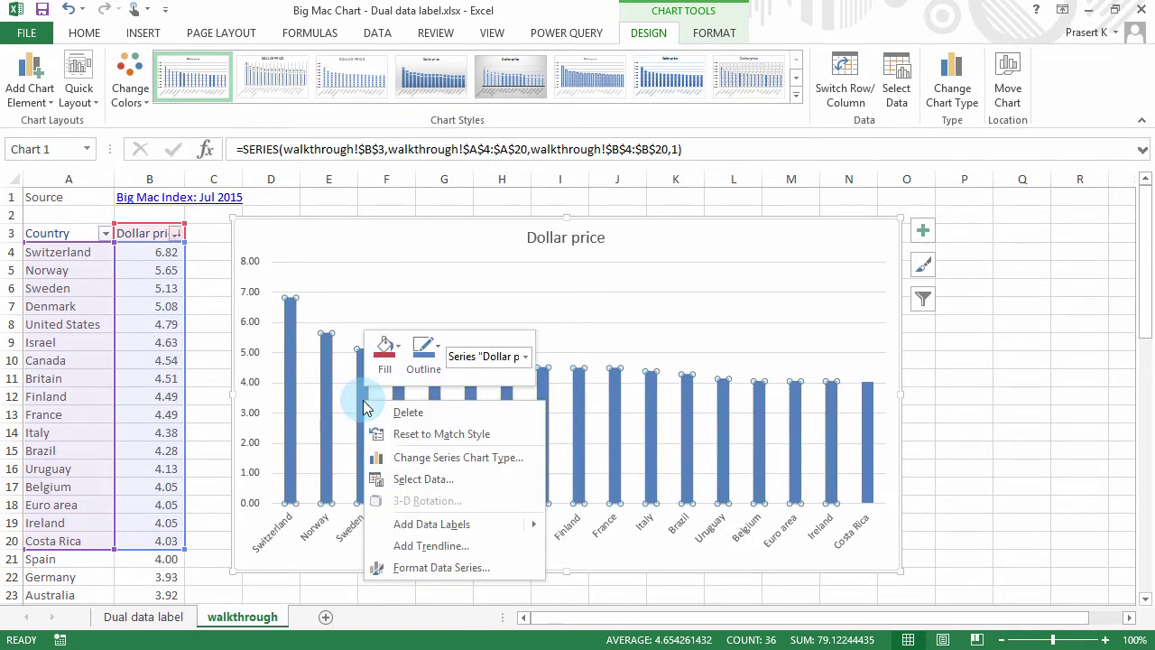
left_click(417, 567)
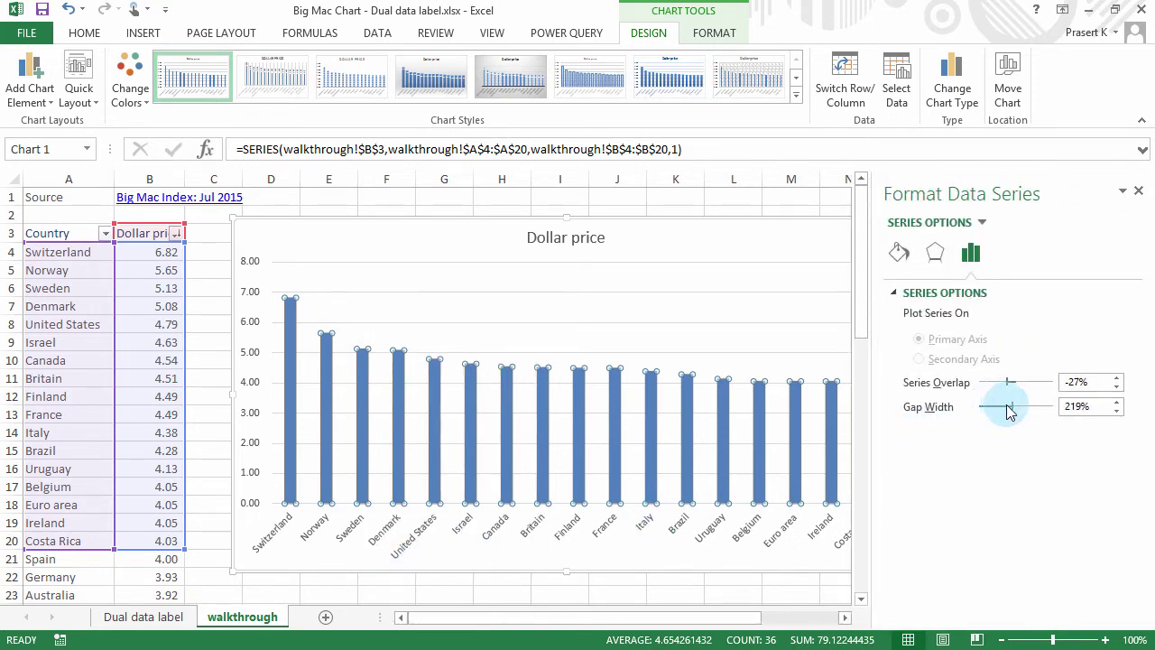
left_click_drag(1012, 410, 993, 410)
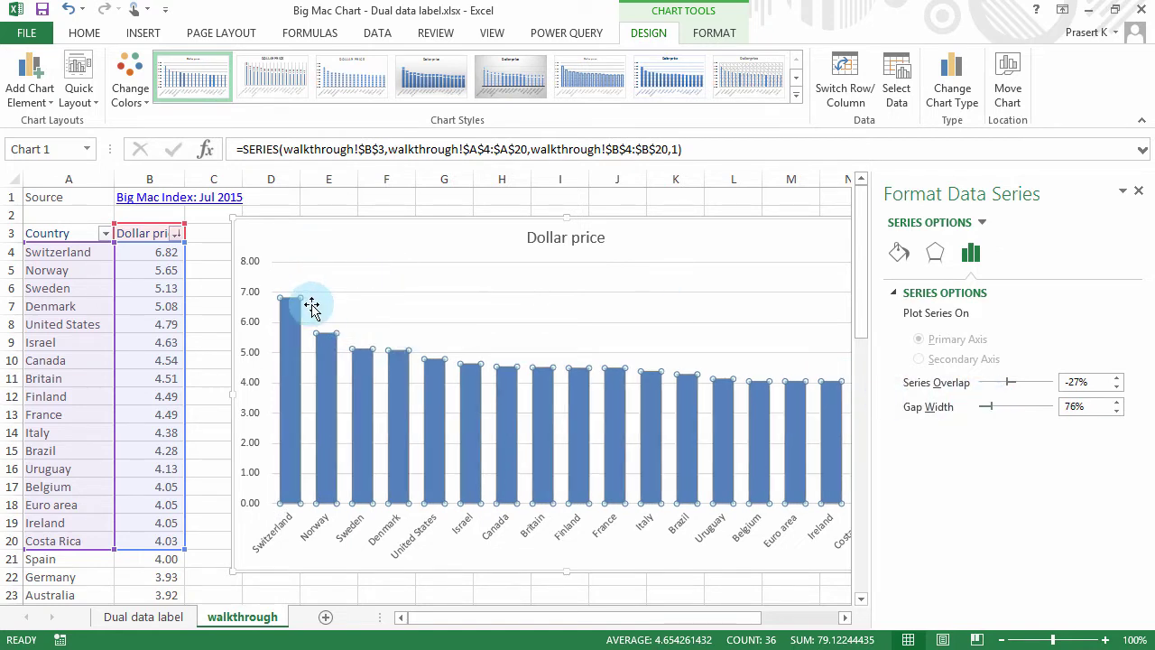
left_click(343, 197)
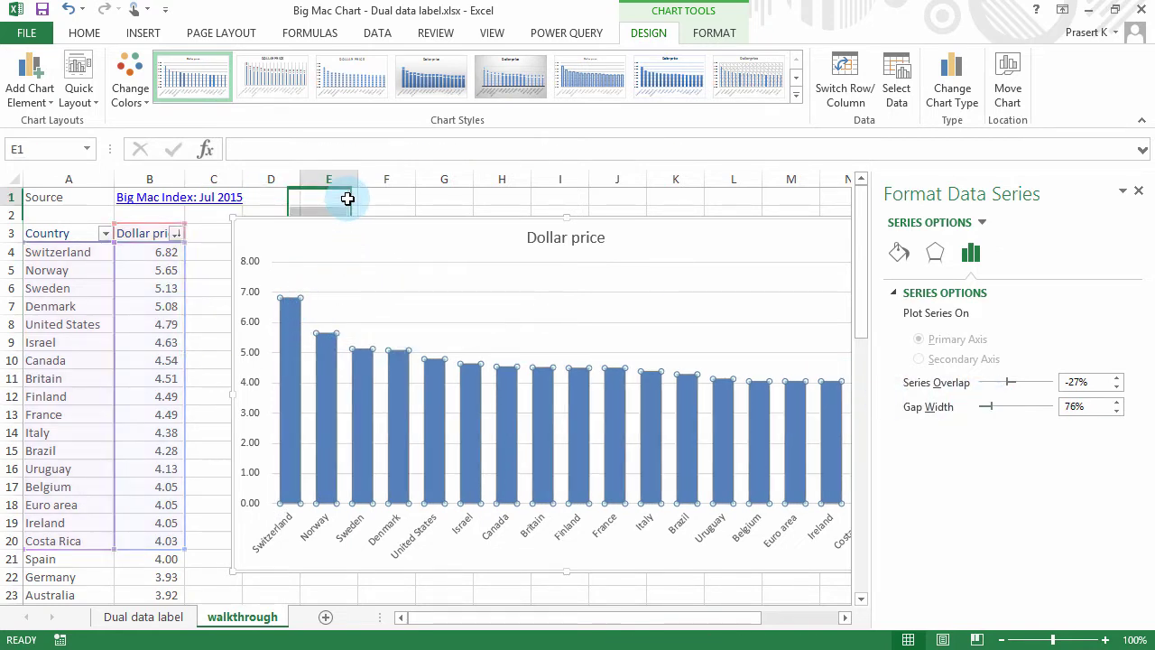
left_click(1139, 191)
left_click(864, 240)
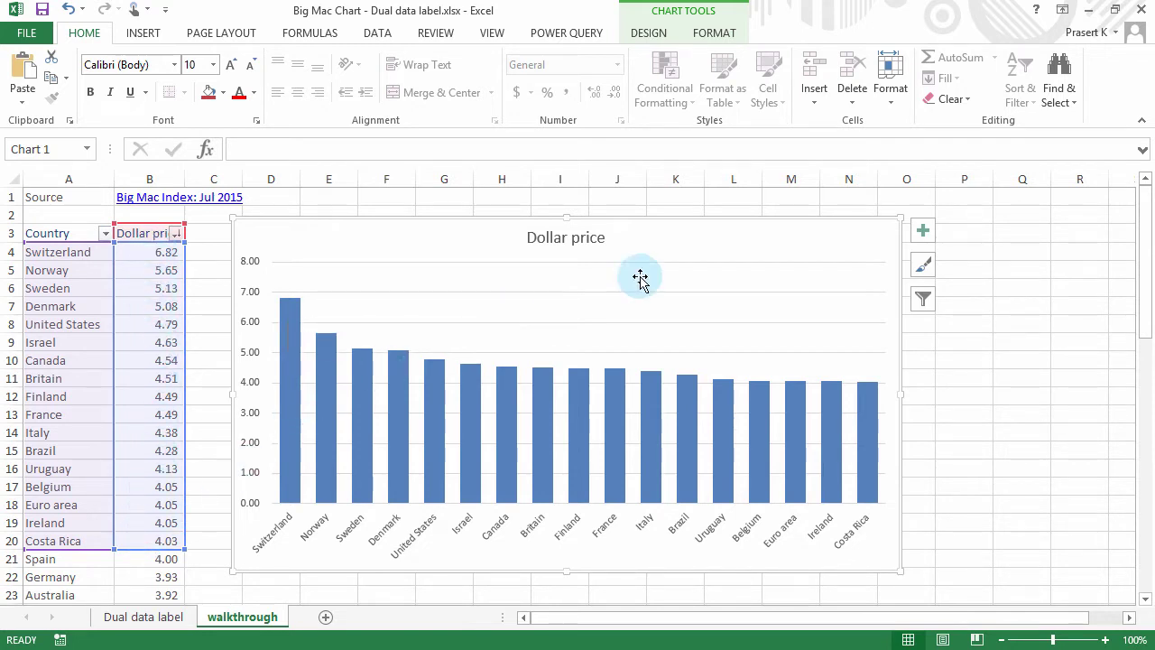
Turn on Data Labels for the price bars and open the Data Labels More Options pane.
left_click(923, 231)
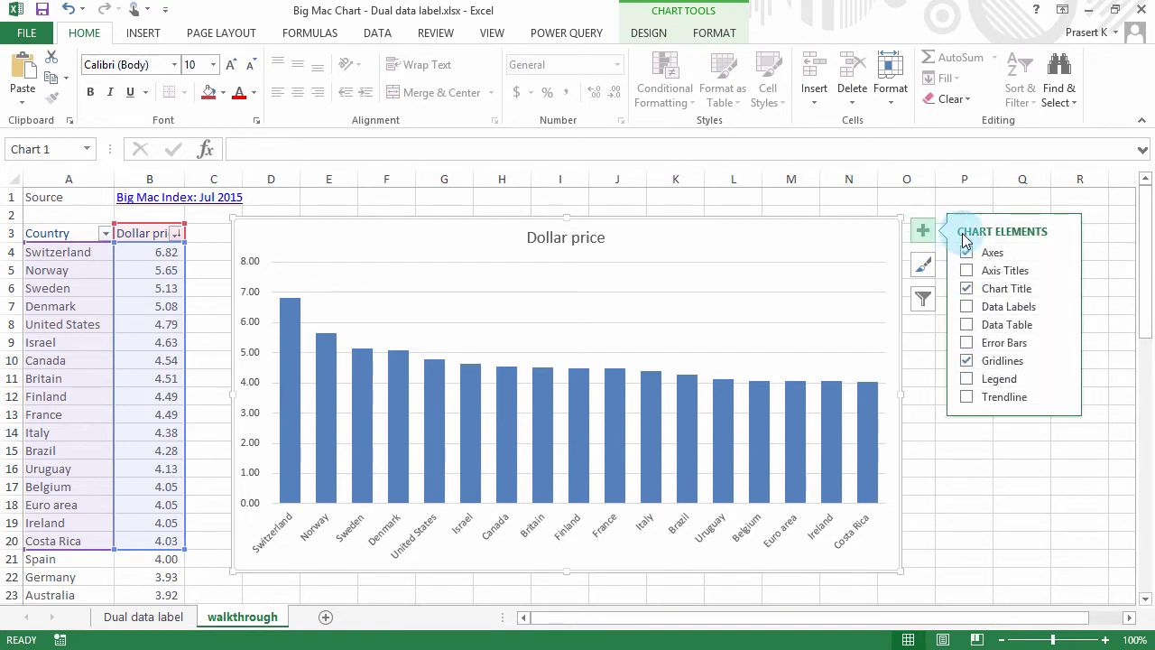
left_click(969, 307)
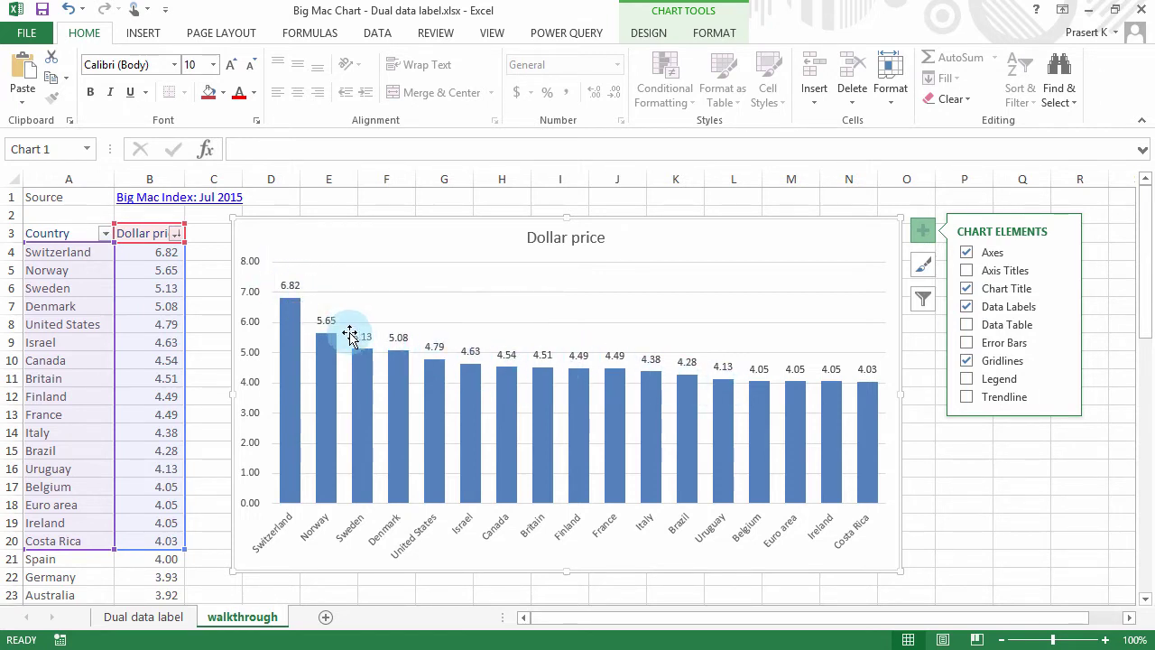
left_click(1064, 307)
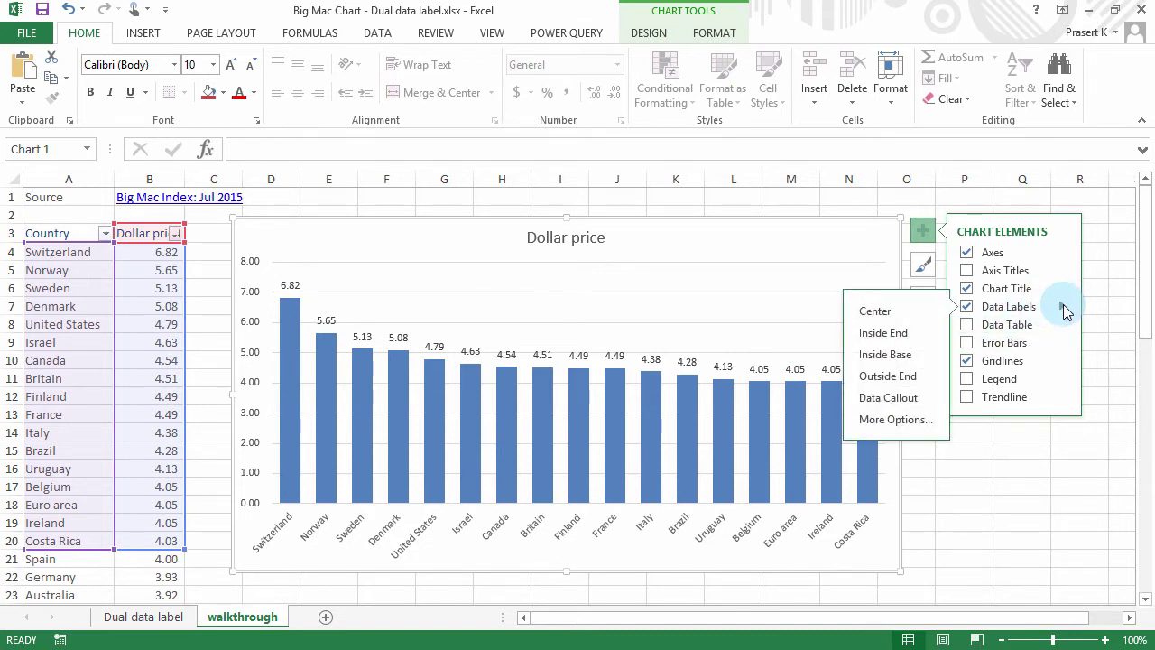
left_click(895, 420)
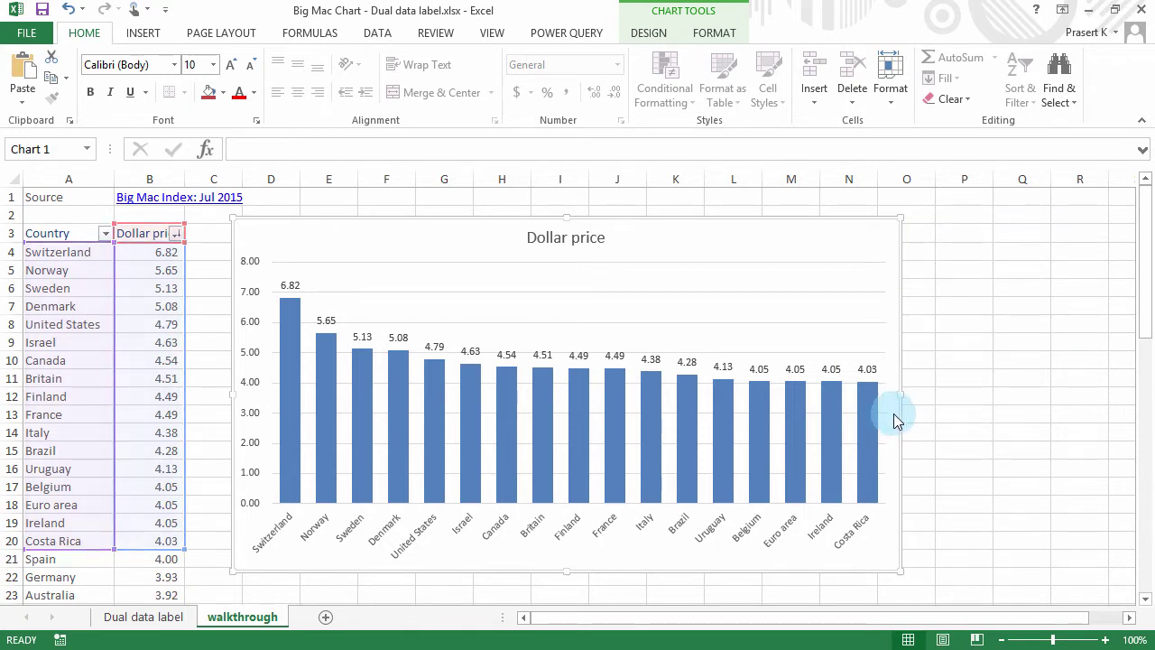
Set the price labels to Inside End with vertical text in white font.
scroll(992, 586, "down", 1)
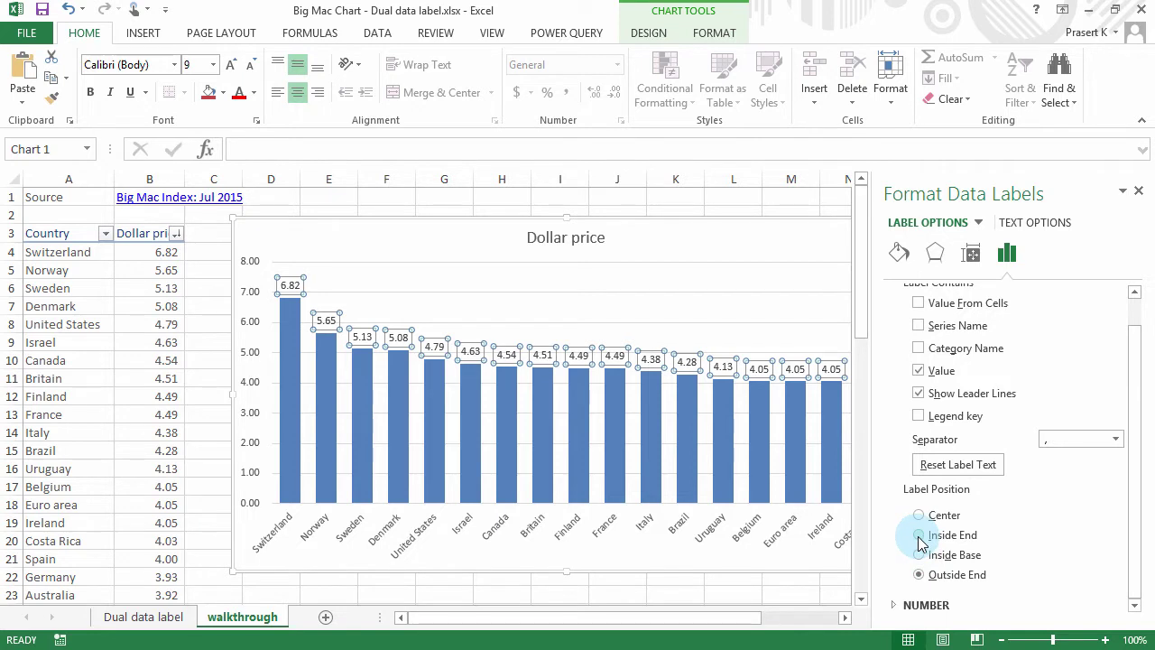
left_click(918, 535)
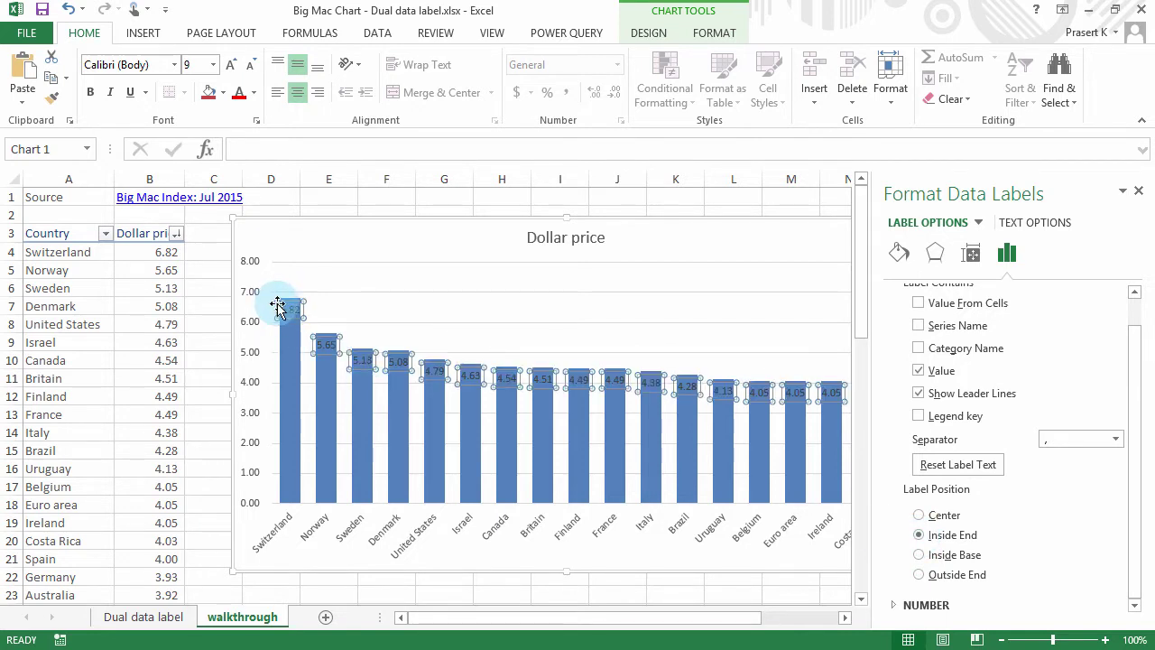
left_click(358, 67)
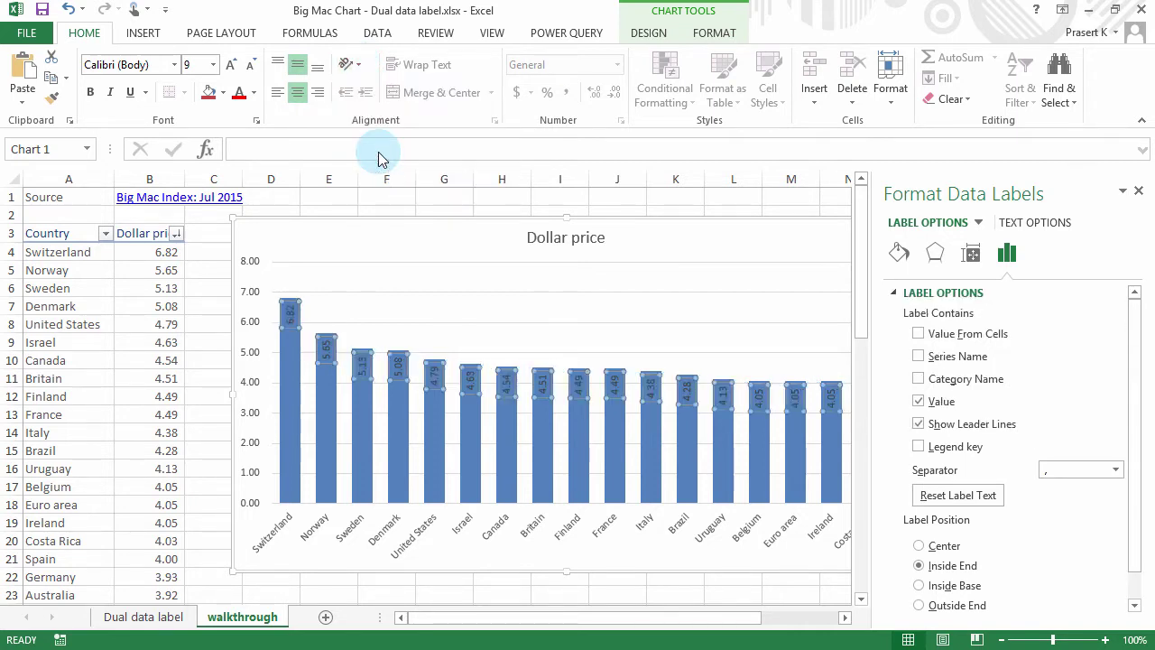
left_click(255, 93)
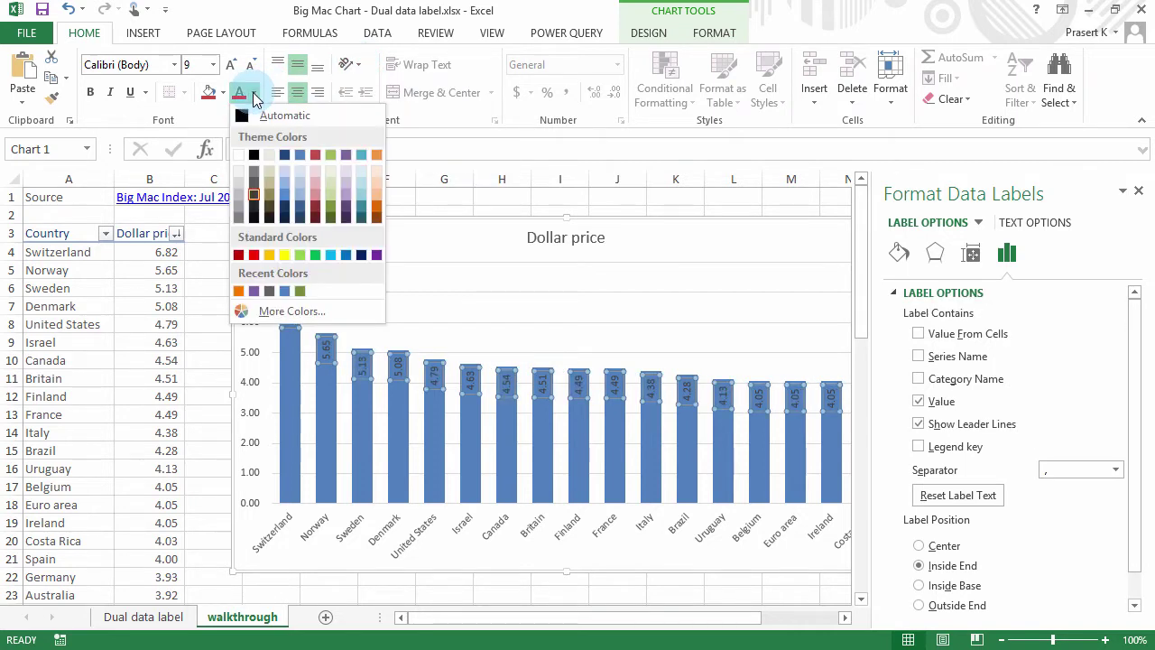
left_click(240, 177)
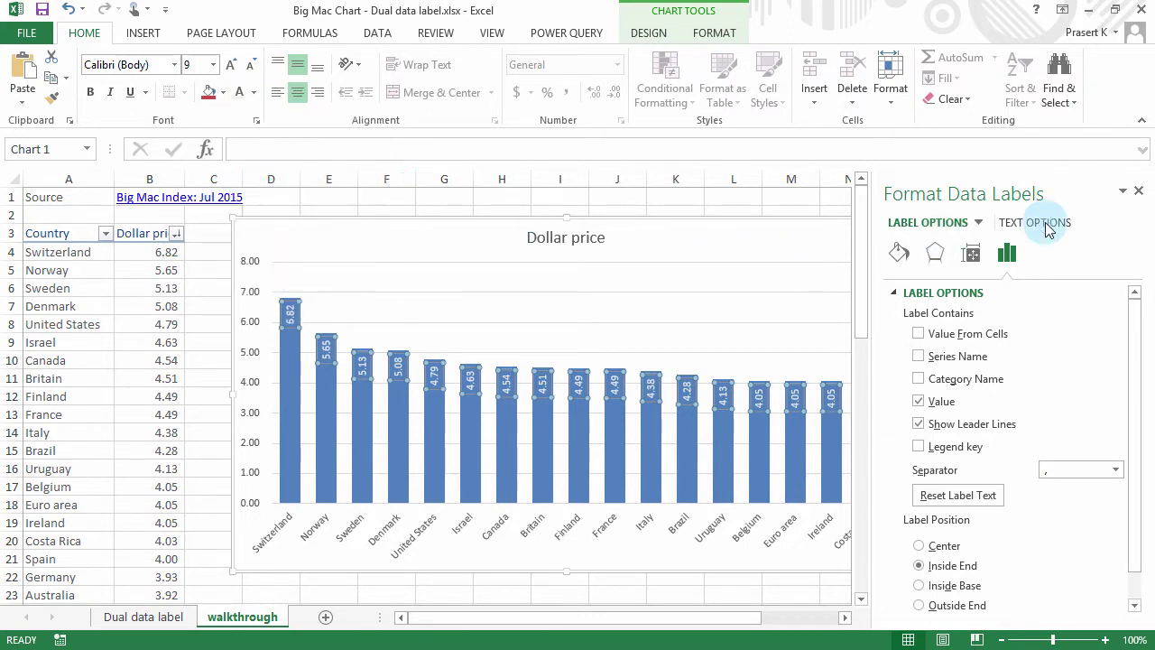
left_click(1140, 194)
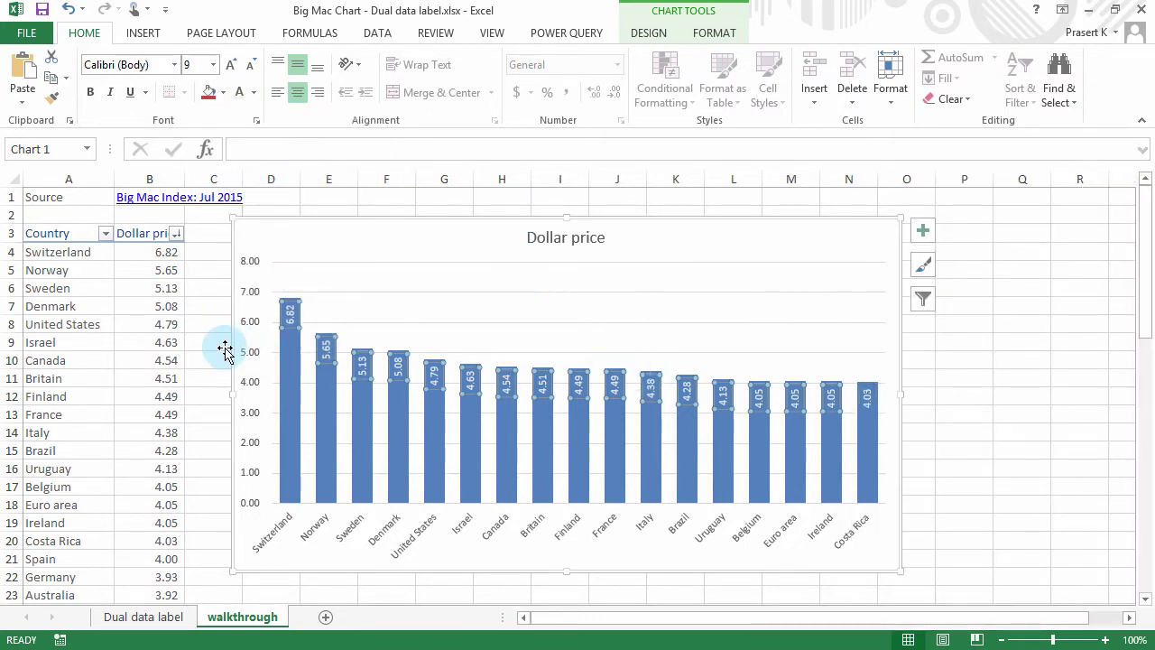
Deselect the chart, drag it right to free column C, and select cell C4.
left_click(937, 466)
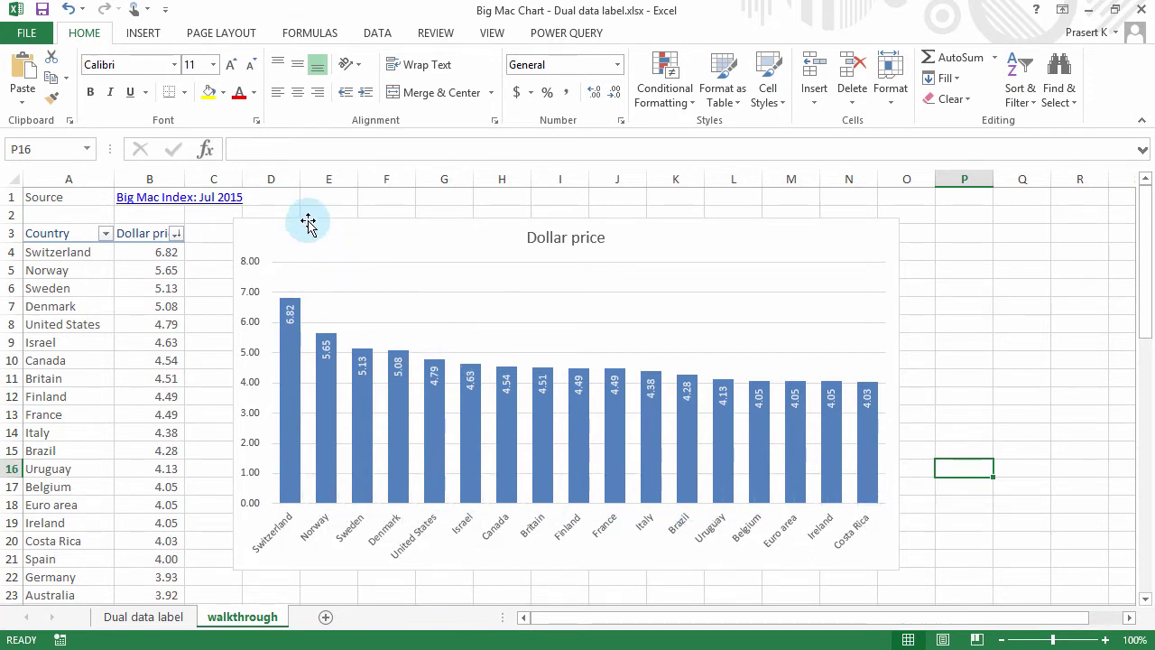
left_click_drag(308, 223, 386, 228)
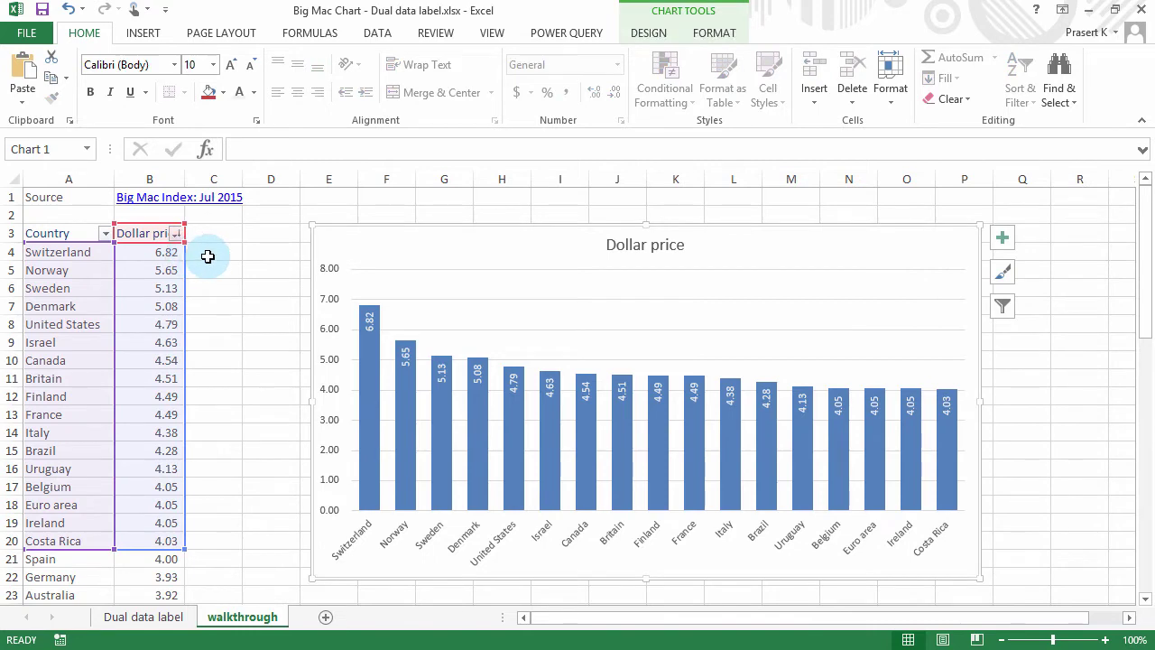
left_click(207, 256)
Enter =RANK.EQ(B4,$B$4:$B$61) in C4 and fill it down for every country.
type("=r")
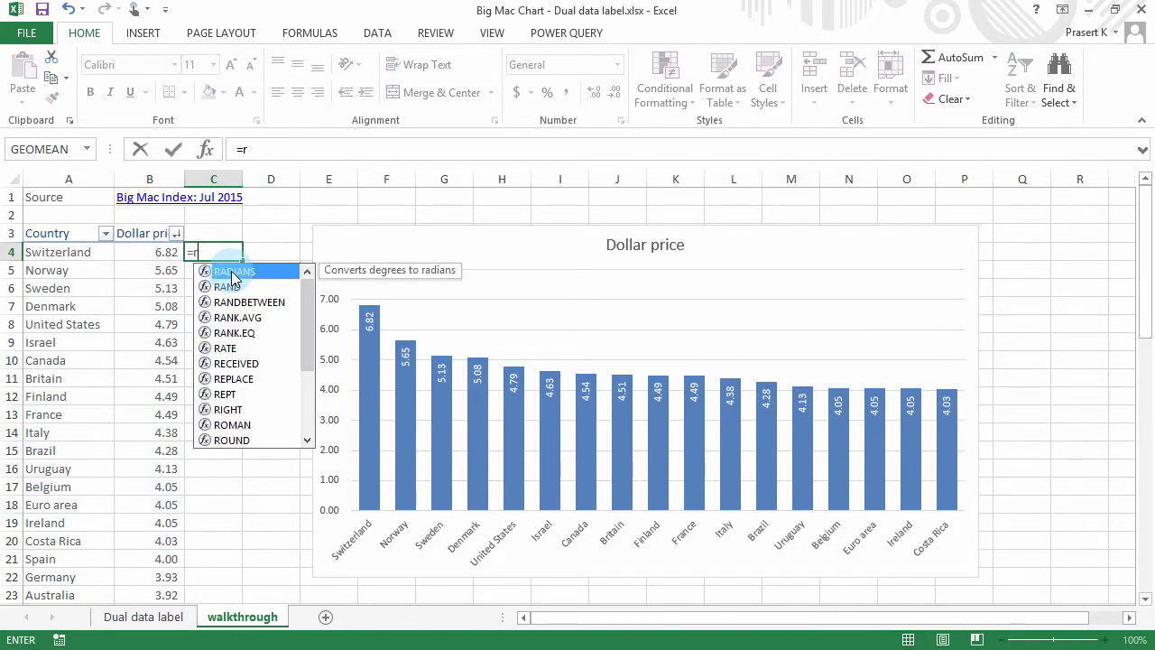
type("an")
key("Down")
key("Down")
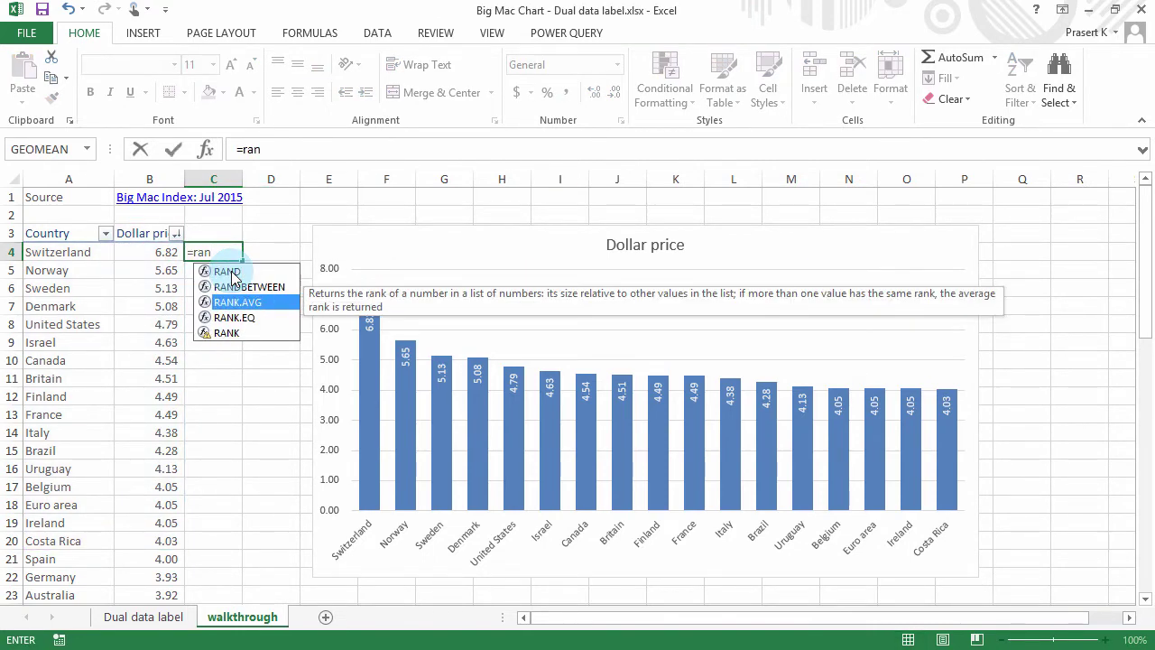
key("Down")
key("Tab")
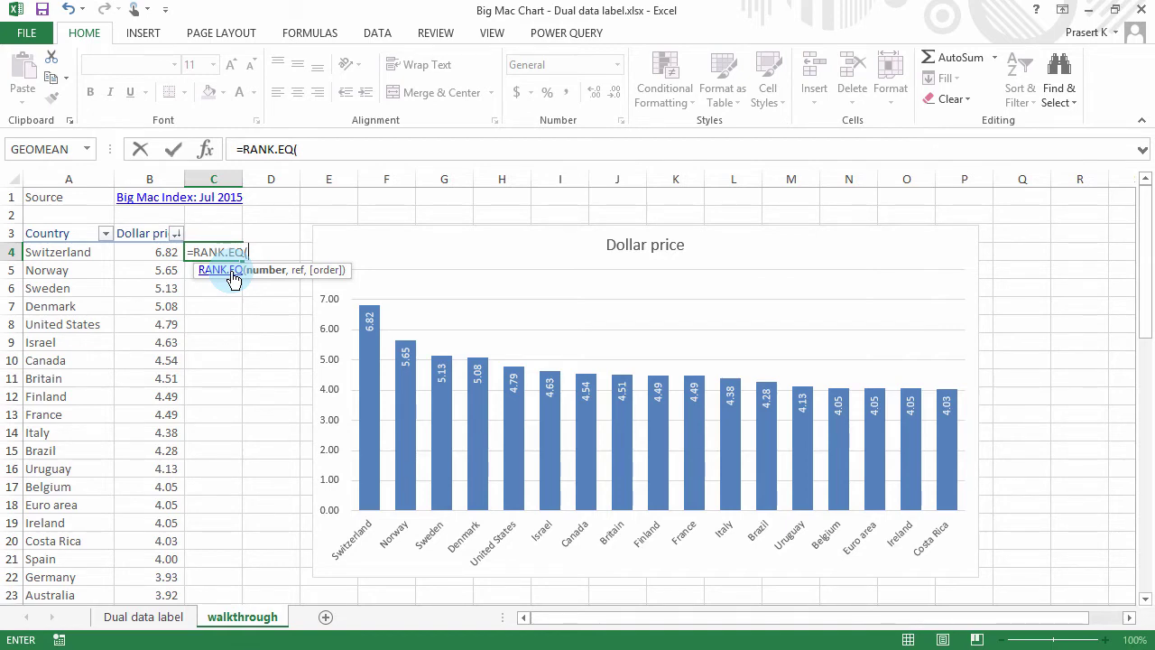
left_click(162, 251)
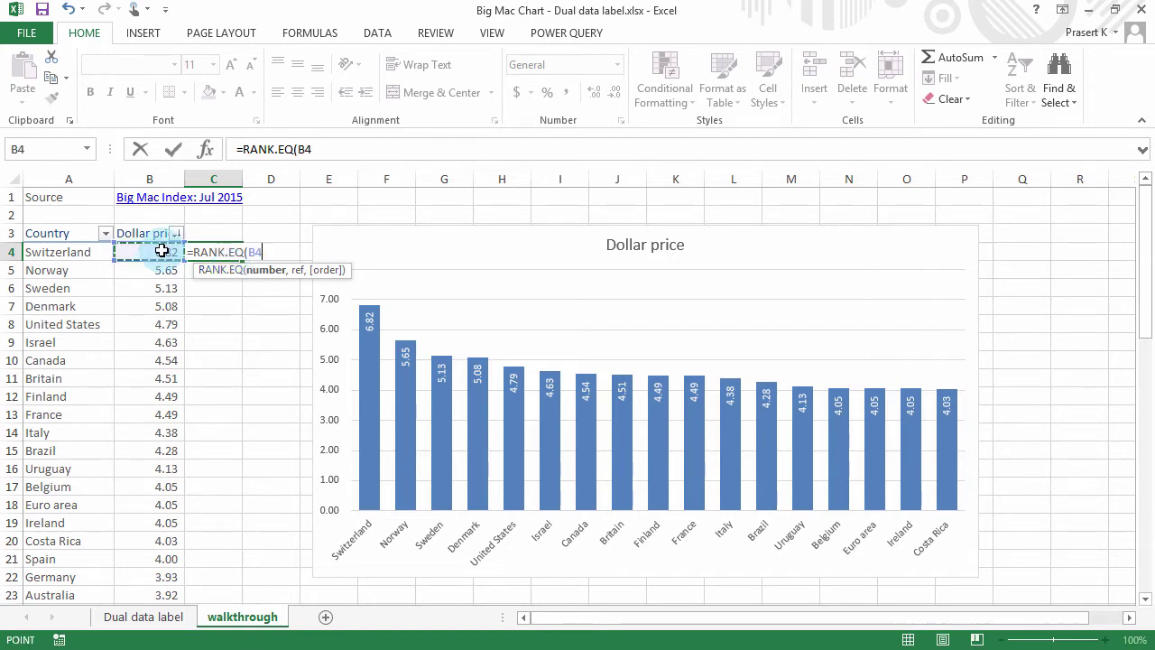
type(",")
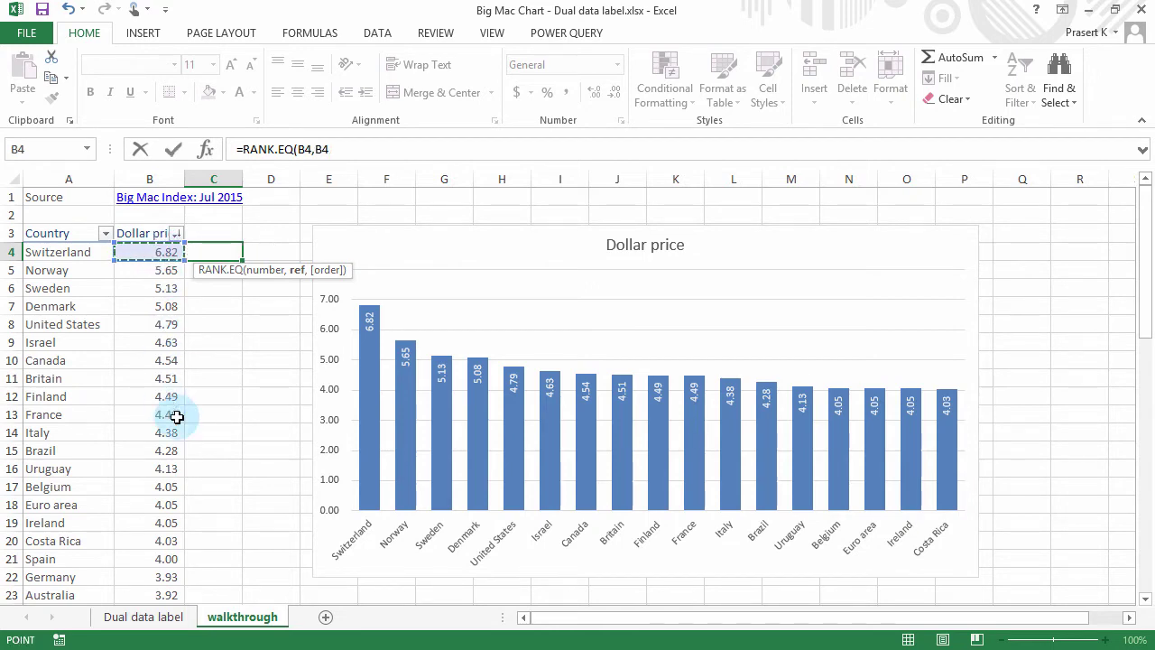
key("ctrl+shift+Down")
key("F4")
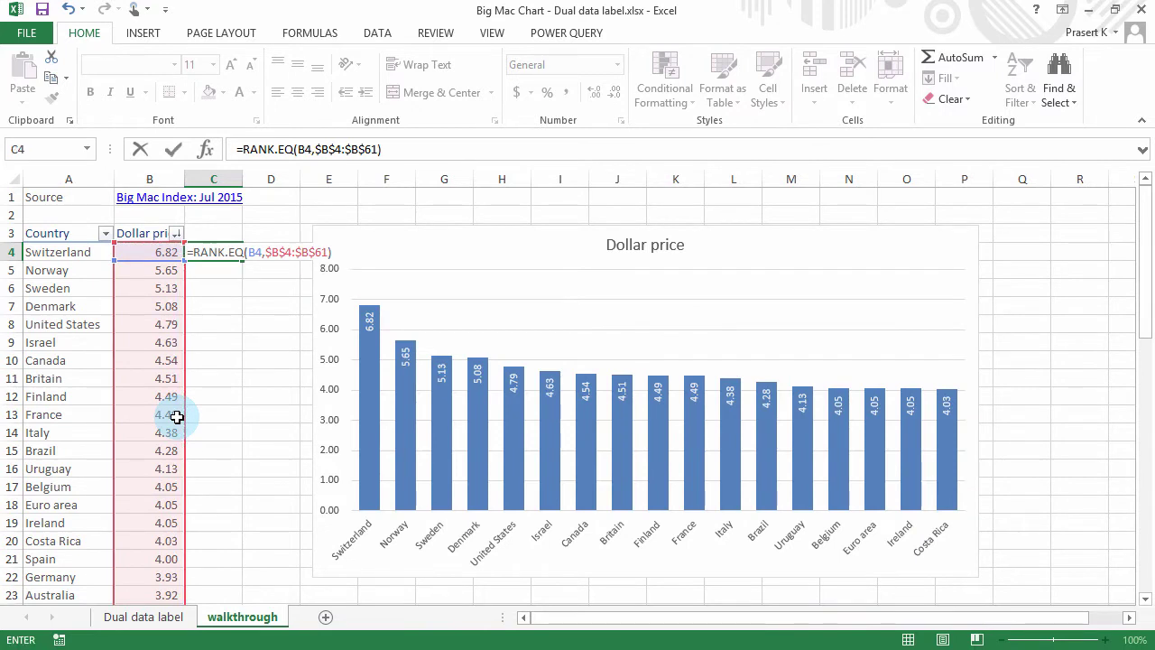
key("Return")
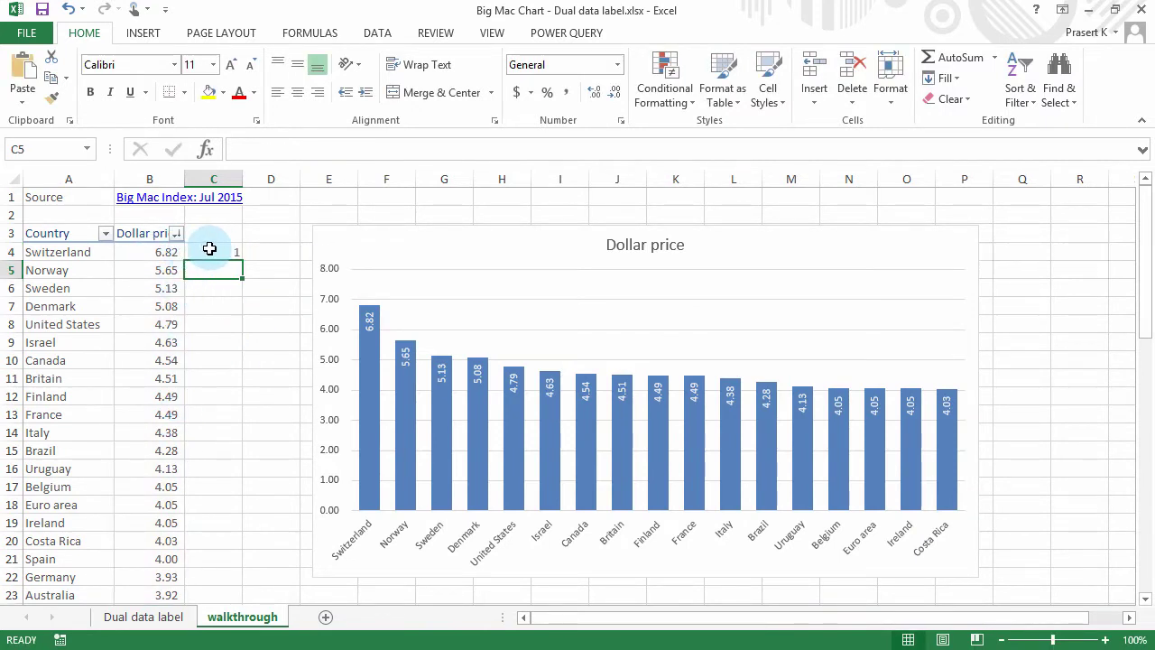
left_click(233, 253)
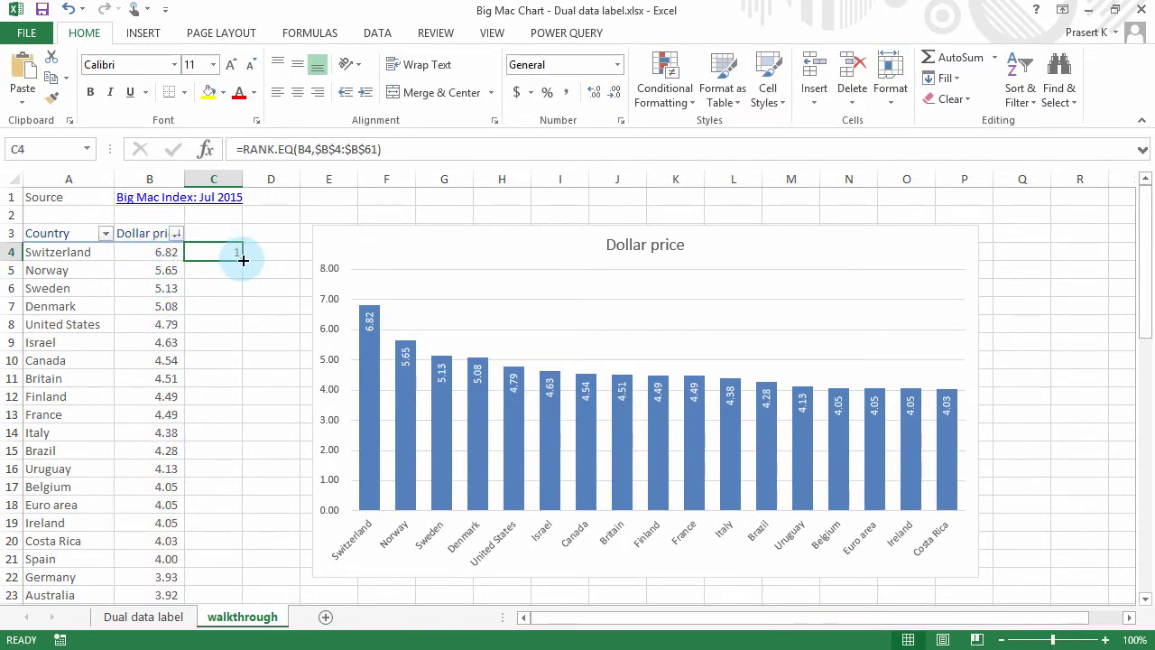
double_click(243, 260)
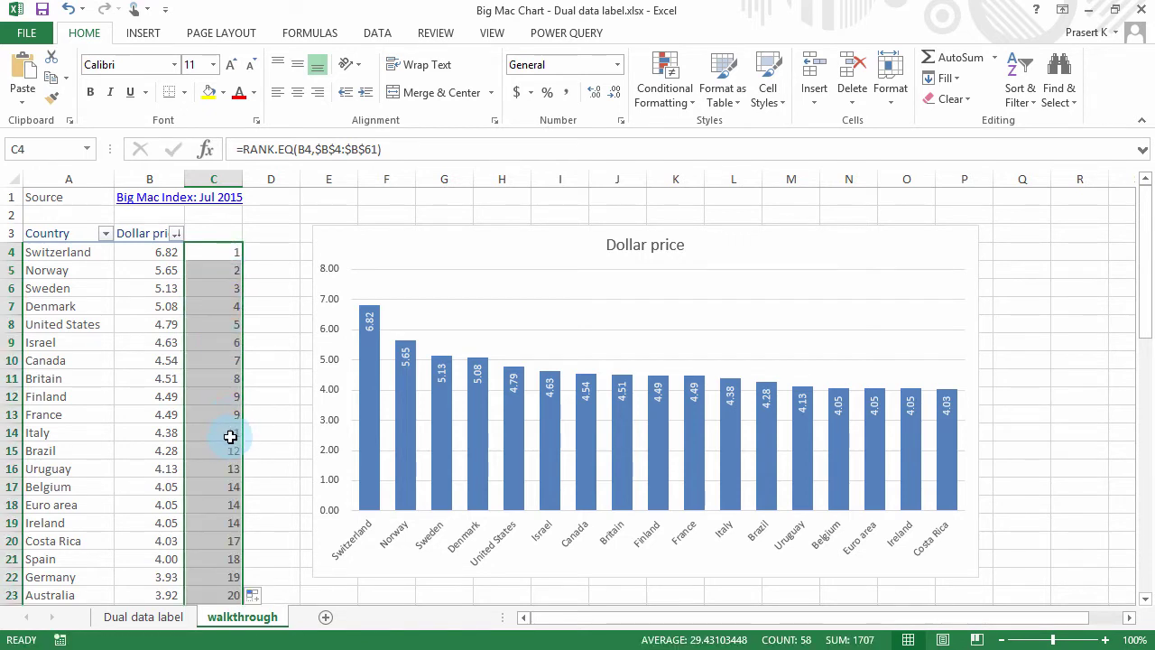
Verify the tied ranks for Finland, France and Italy, then select column C.
left_click(209, 395)
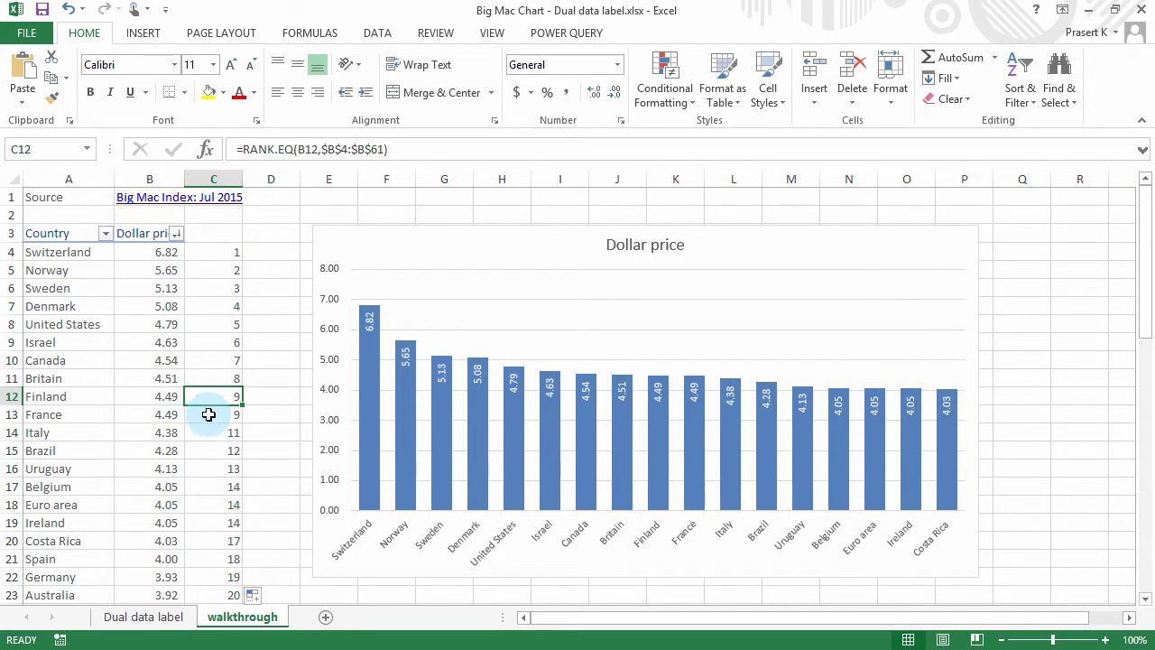
left_click(208, 414, "shift")
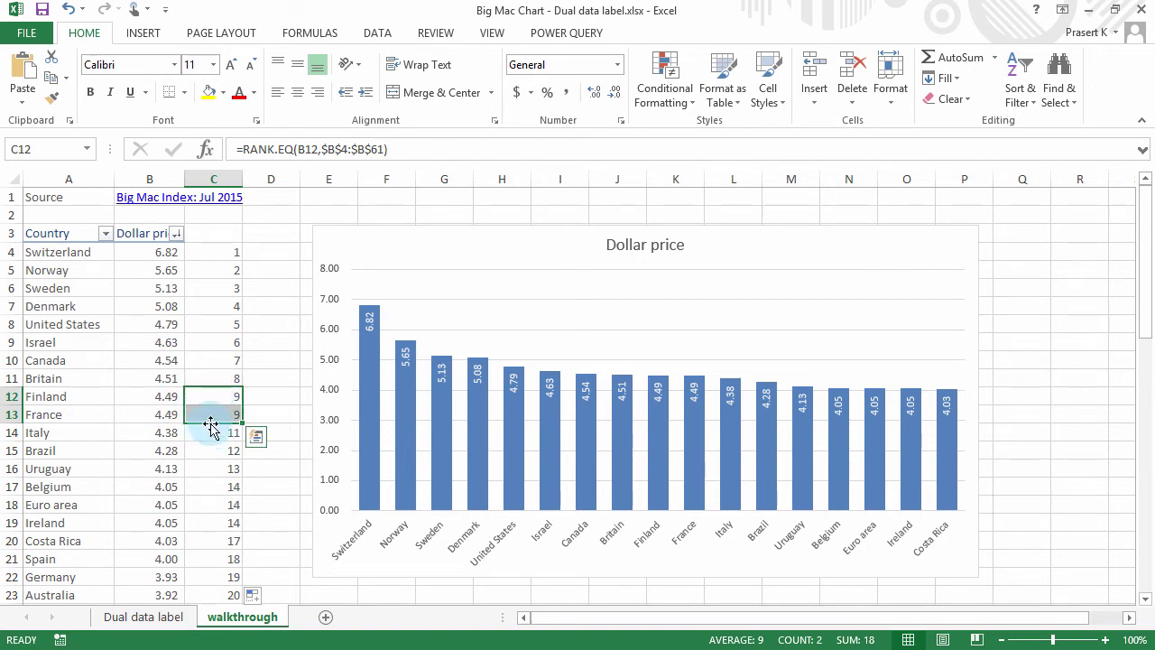
left_click(207, 436)
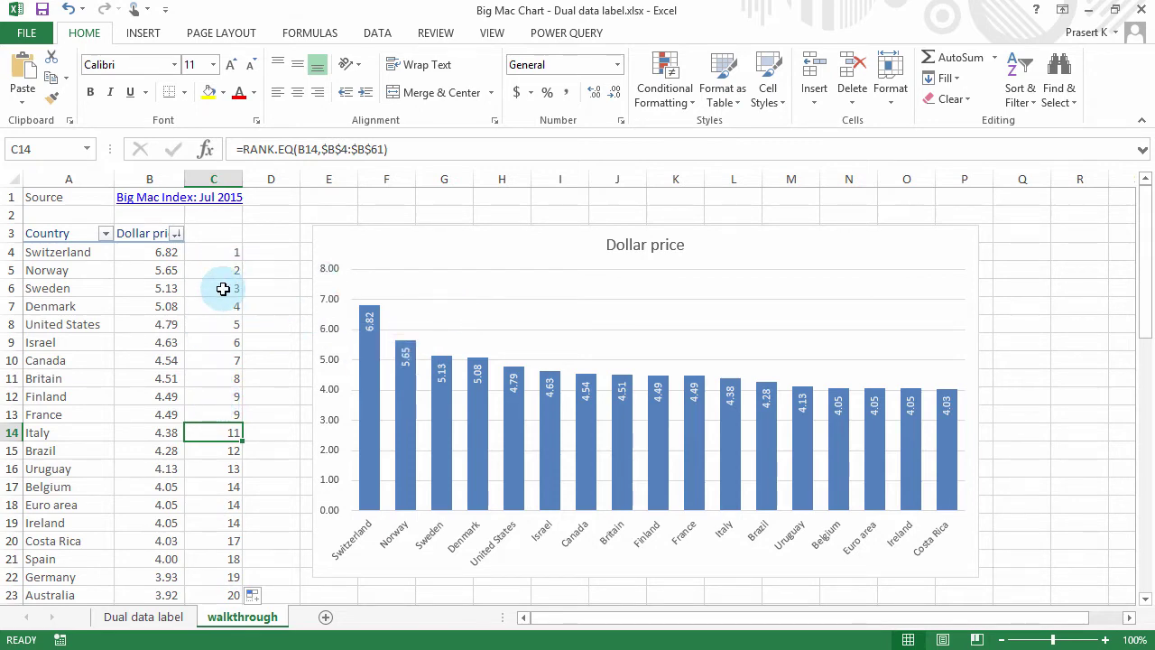
left_click(224, 182)
Insert a new column C and fill it with =B4 copying each country's price.
right_click(226, 185)
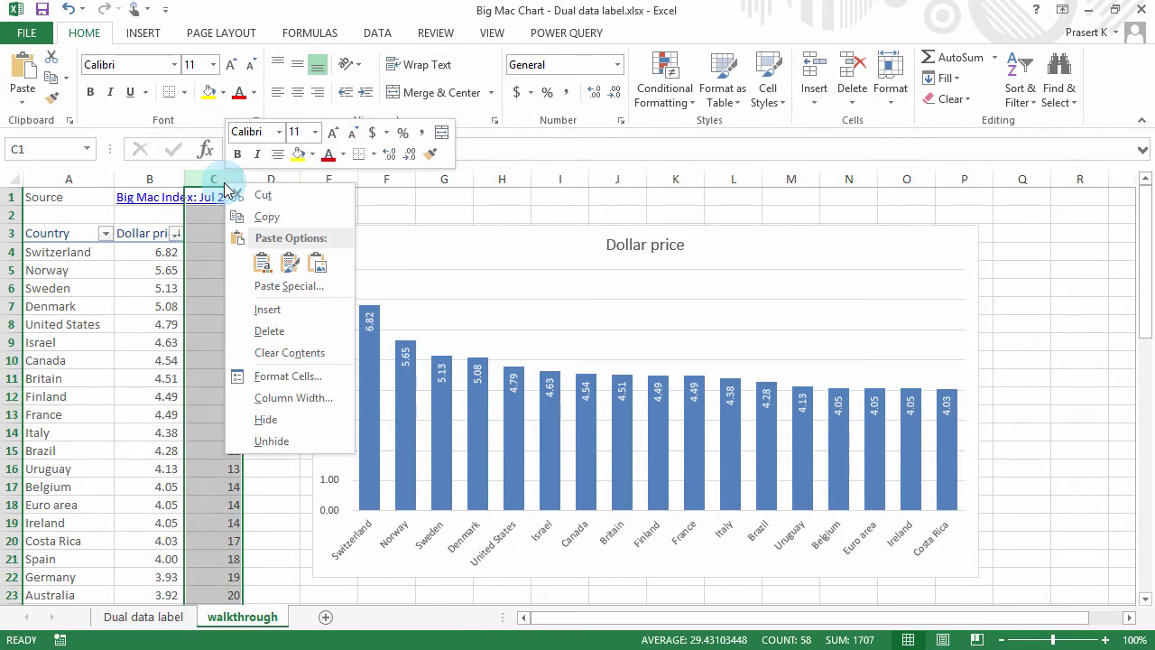
left_click(268, 309)
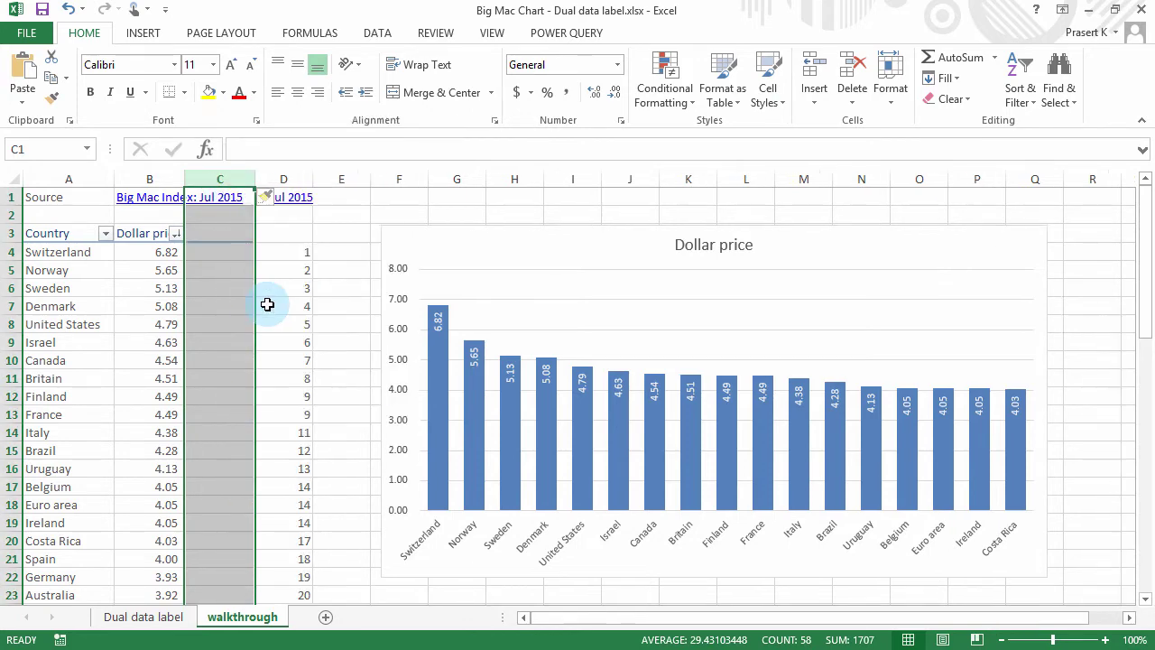
left_click(211, 255)
type("=")
key("Left")
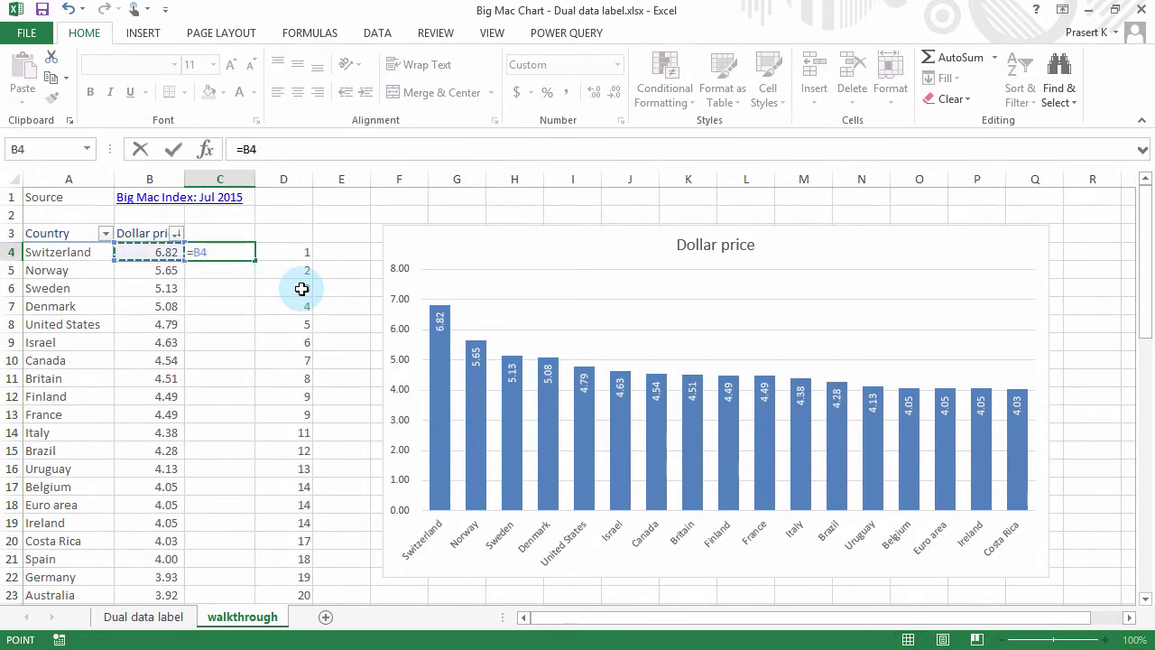
key("Return")
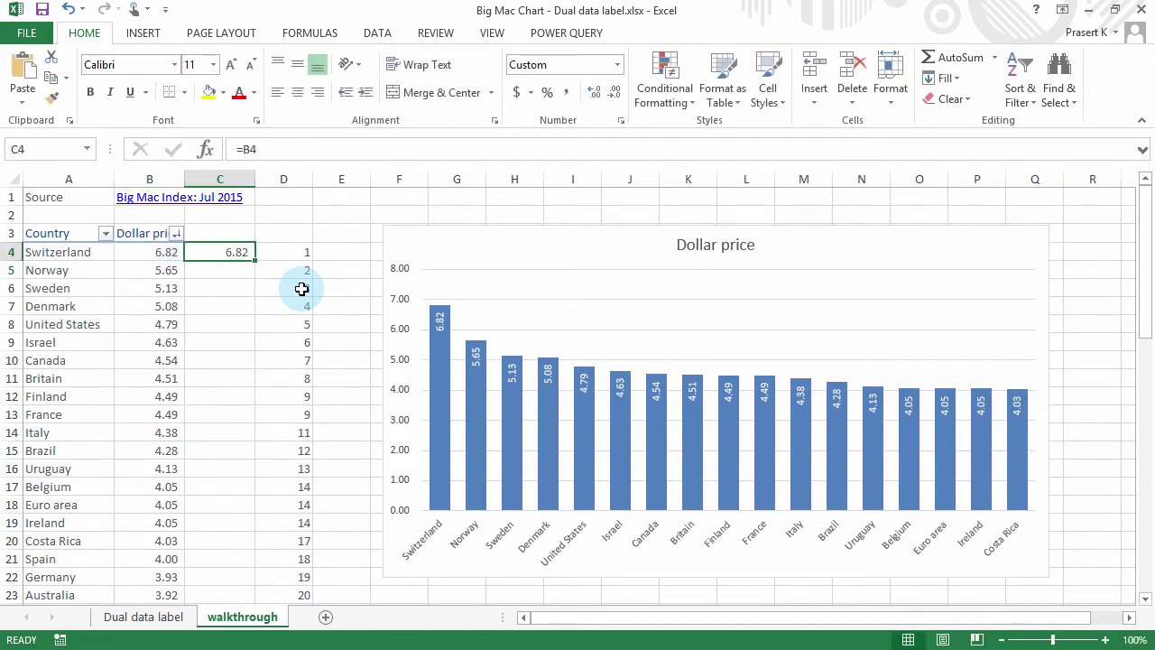
double_click(253, 259)
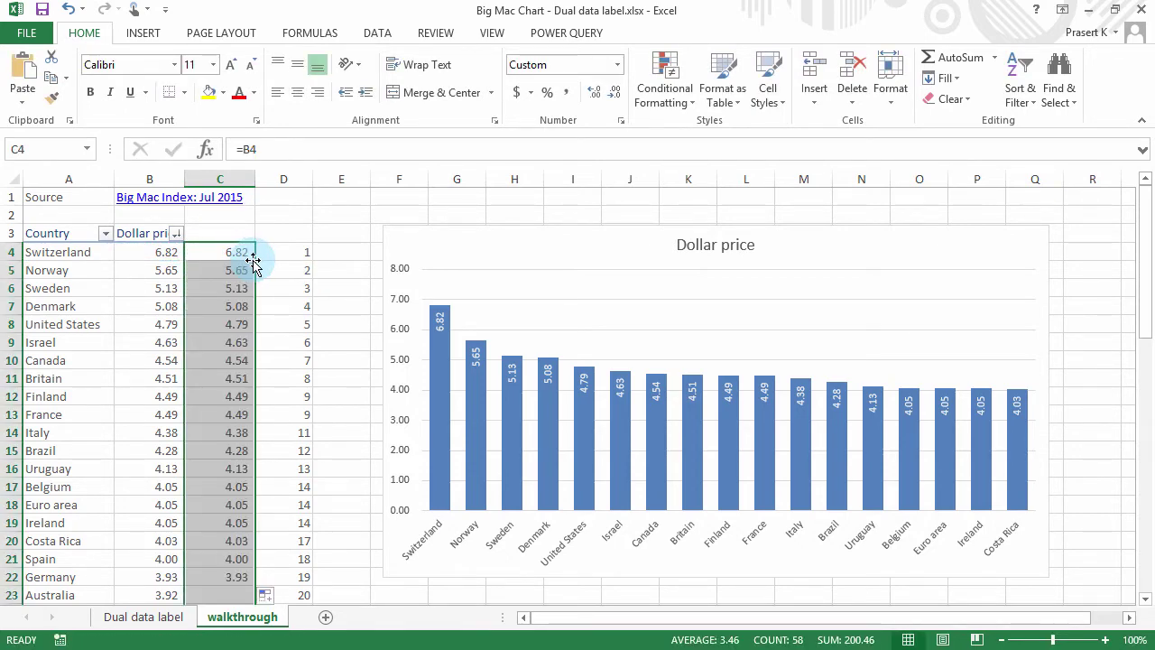
Title C3 'dummy' and D3 'rank', then select the dummy column to its last row.
left_click(226, 234)
type("d")
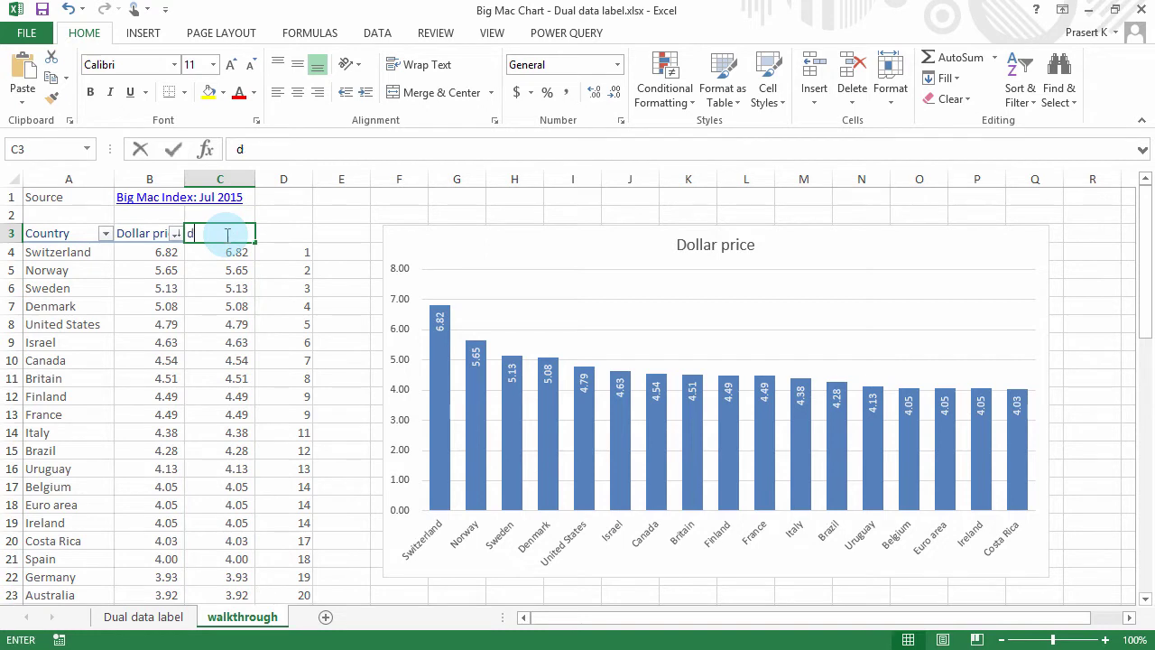
type("ummy")
key("Tab")
type("ran")
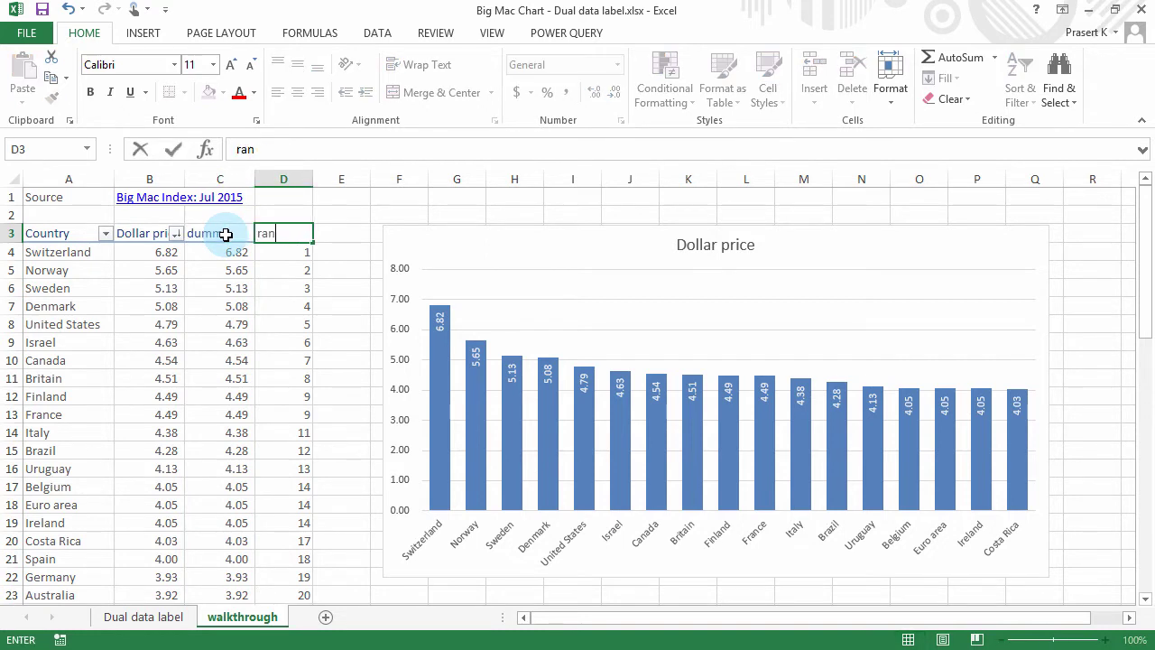
type("k")
key("Return")
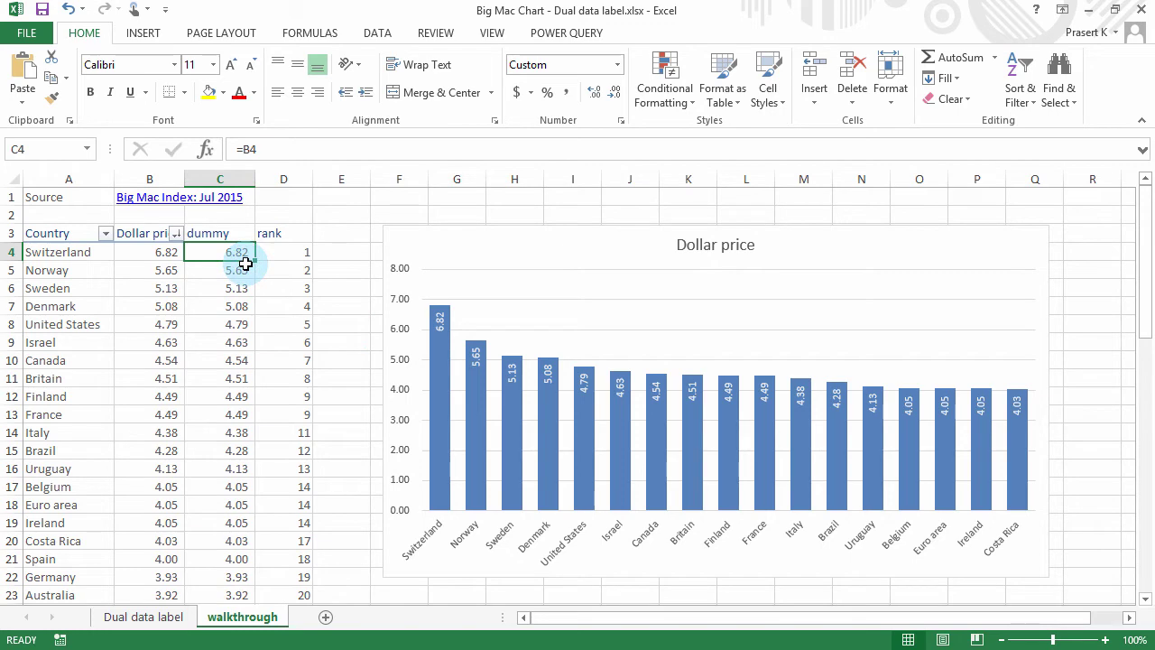
key("Up")
key("ctrl+shift+Down")
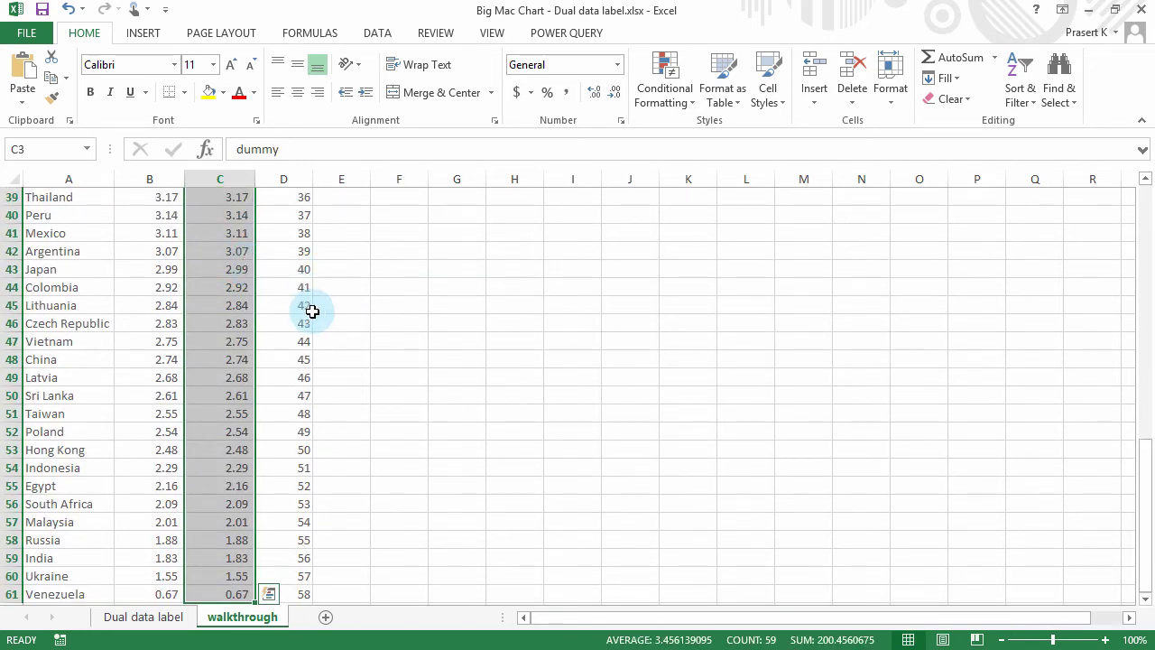
scroll(340, 478, "up", 12)
scroll(340, 478, "up", 1)
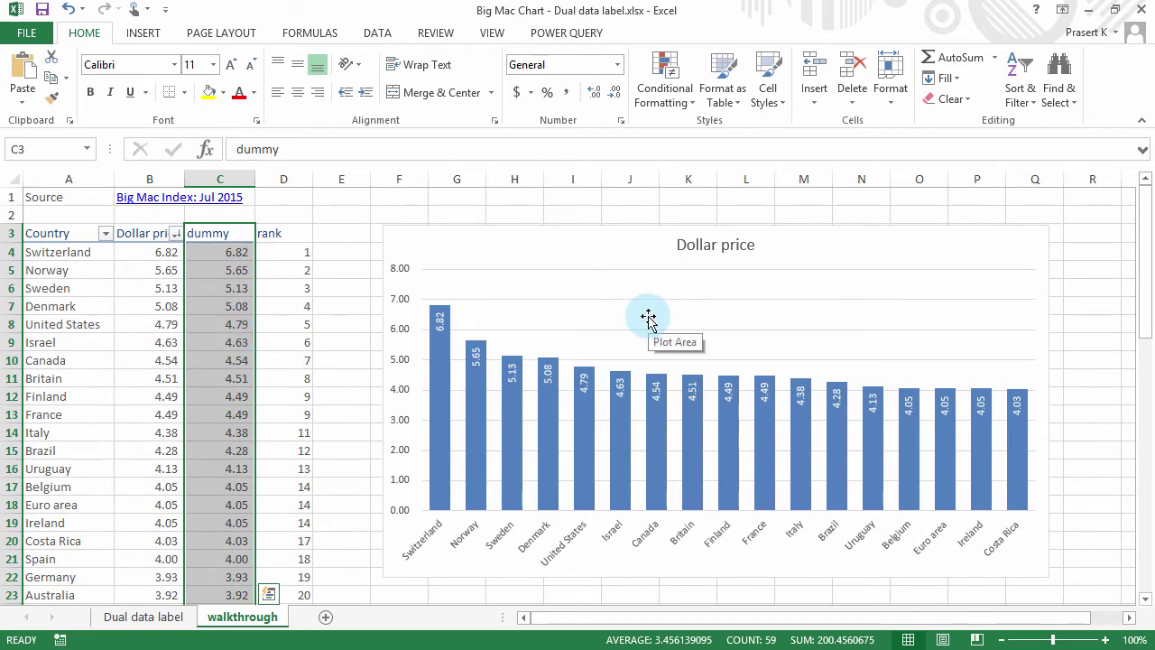
Extend the chart's data to include the dummy column, then open Format Data Labels for the red series.
left_click(508, 249)
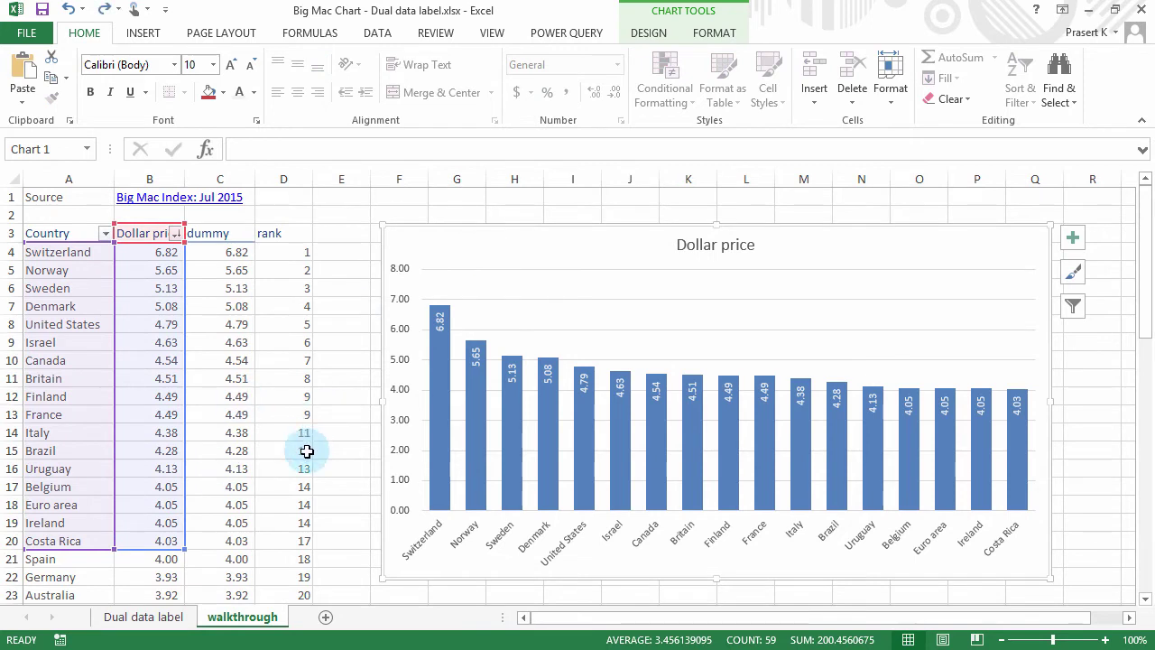
left_click_drag(184, 548, 238, 549)
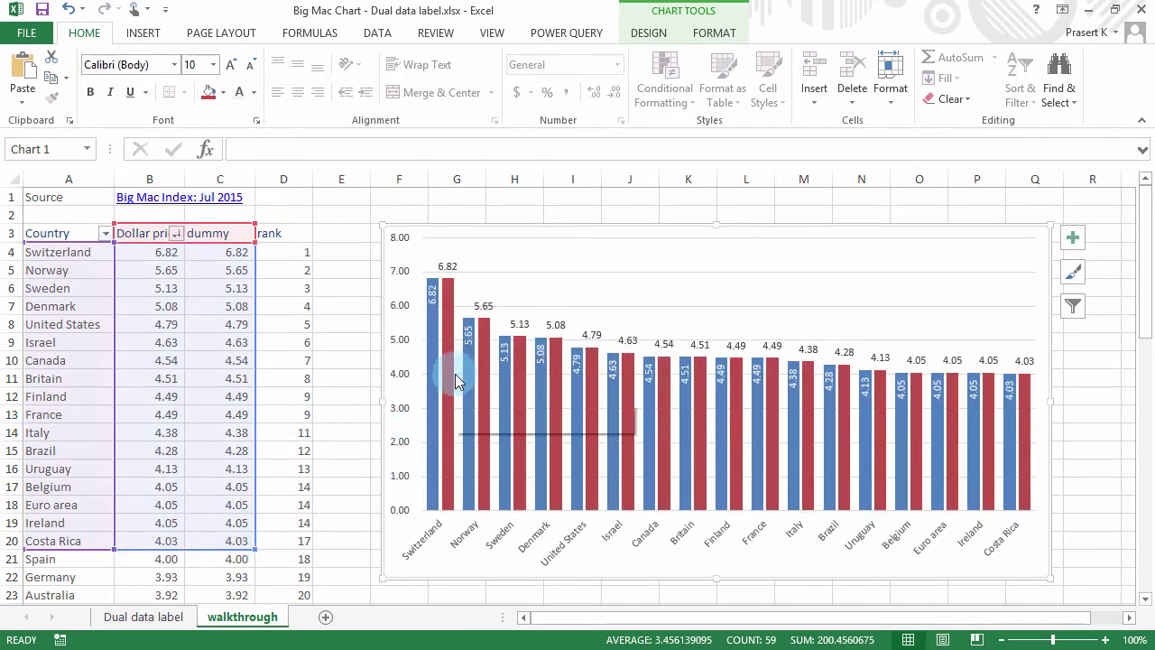
left_click(452, 291)
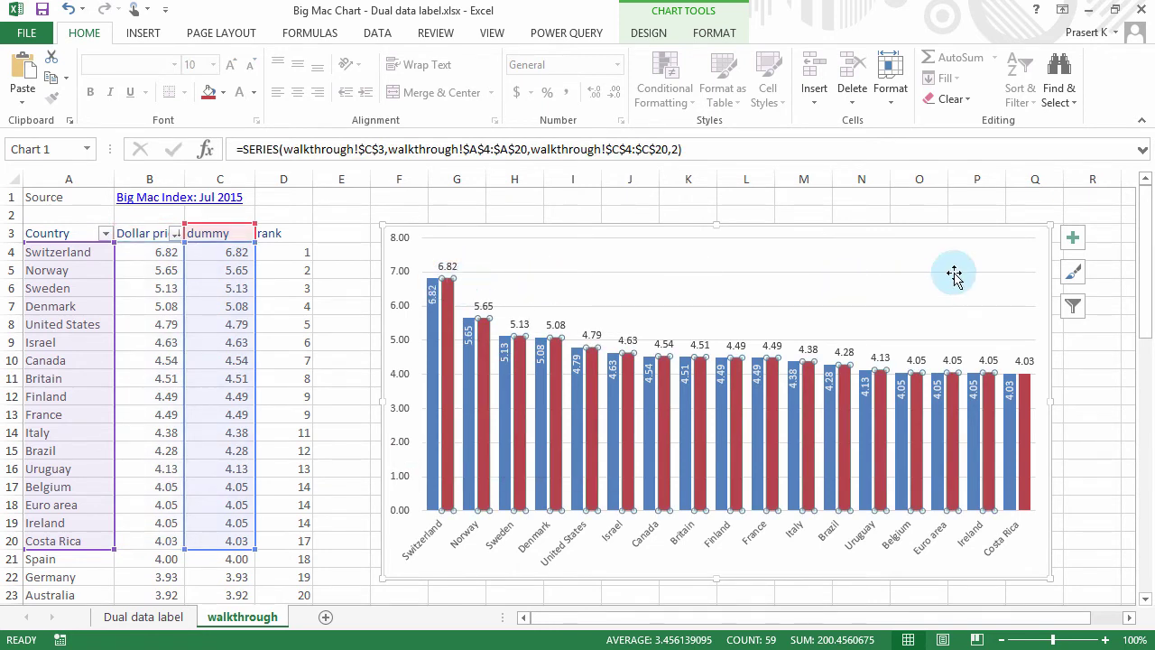
left_click(1072, 237)
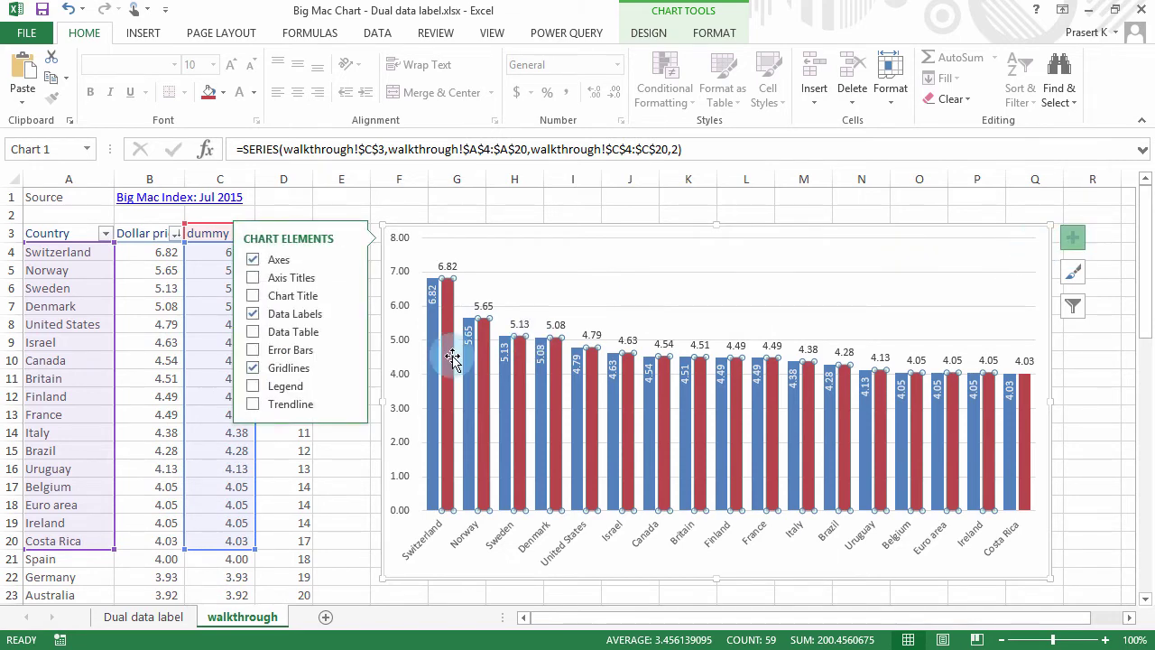
left_click(350, 316)
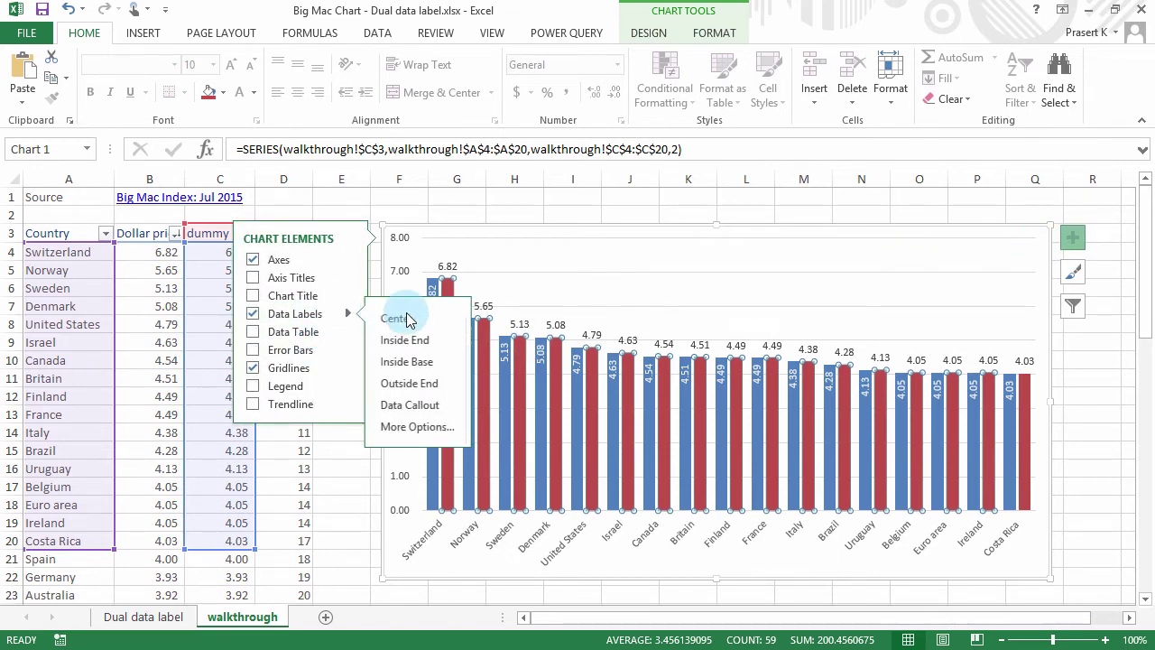
left_click(412, 426)
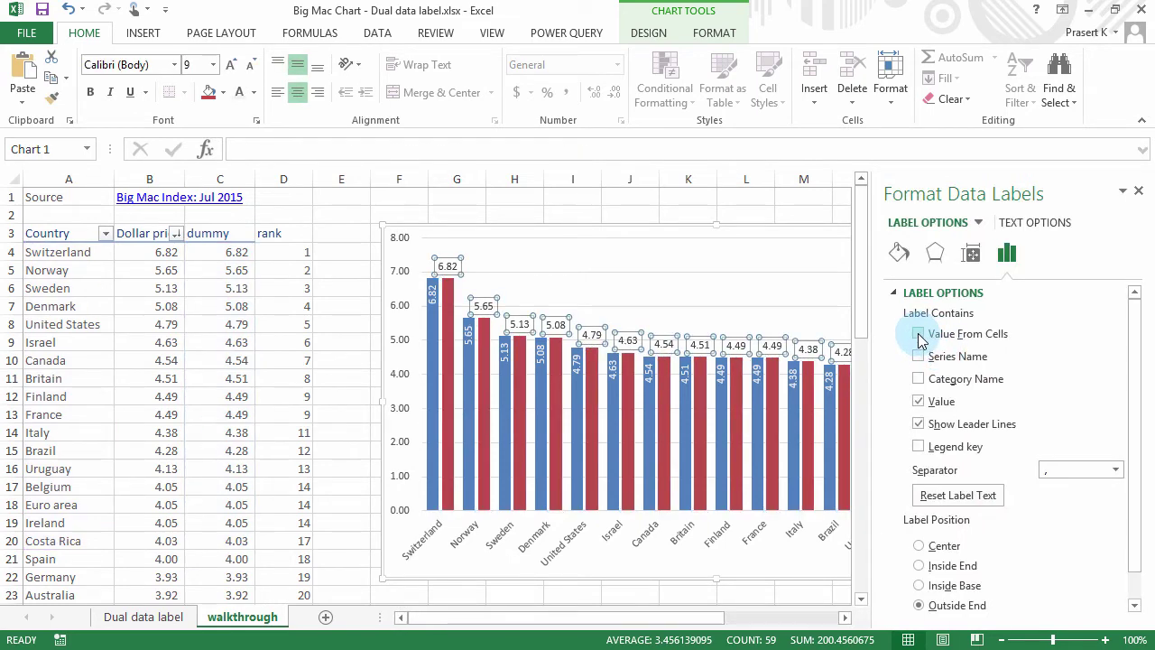
Label the red bars with ranks from D4:D20 instead of values, positioned at Inside Base.
left_click(919, 336)
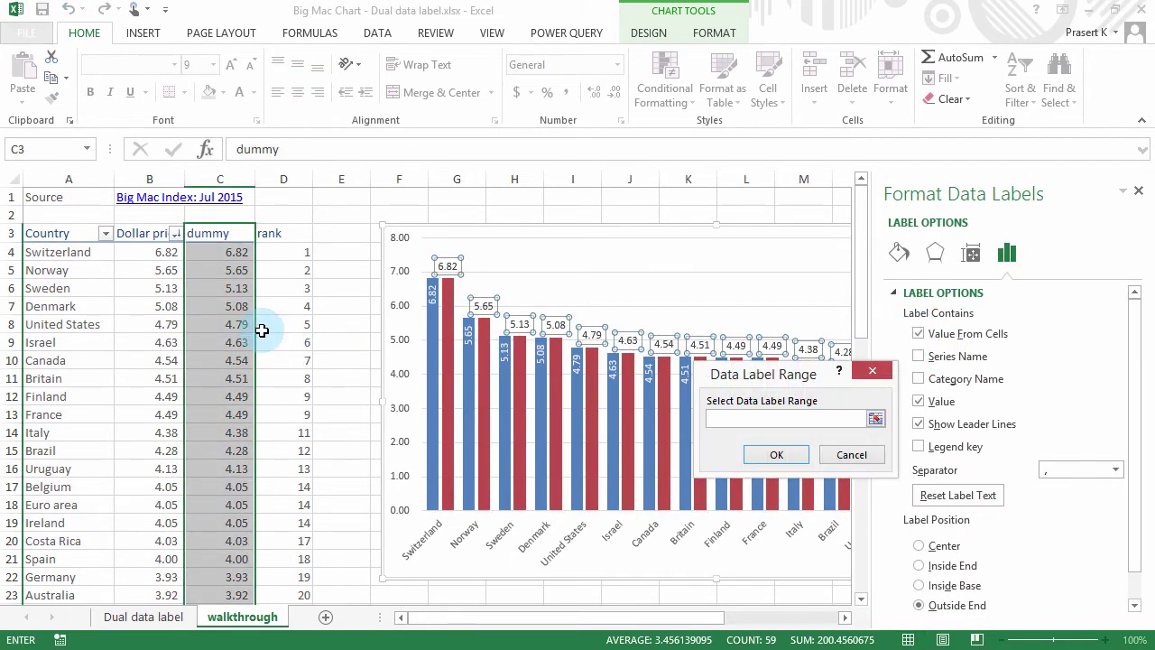
left_click_drag(276, 252, 282, 542)
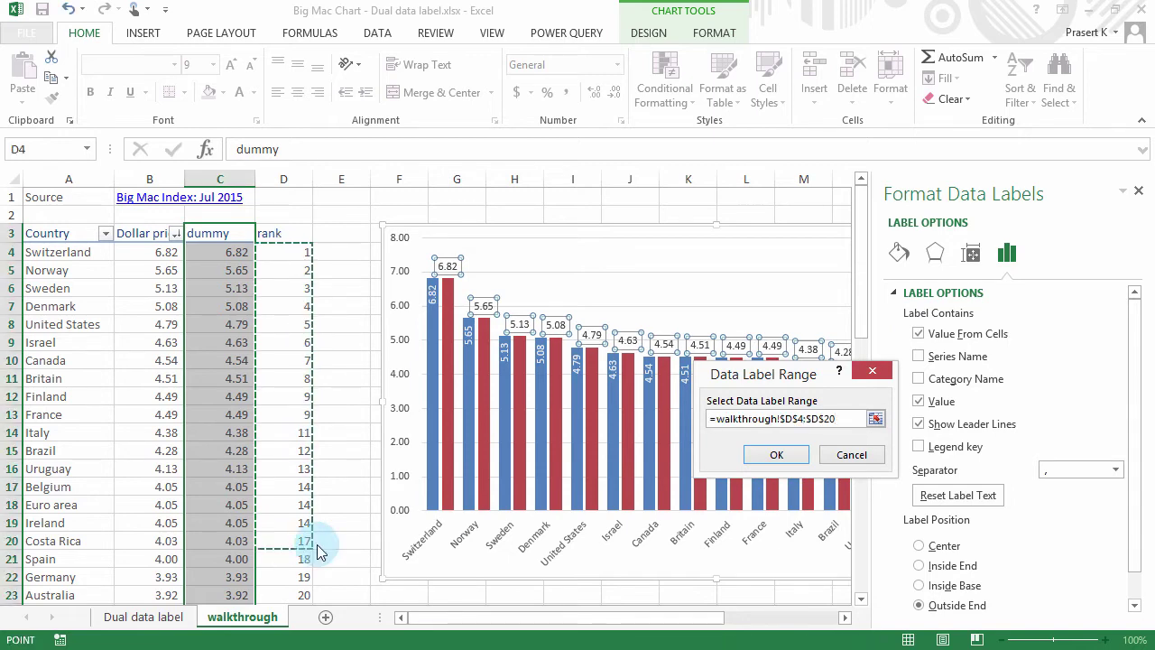
left_click(769, 468)
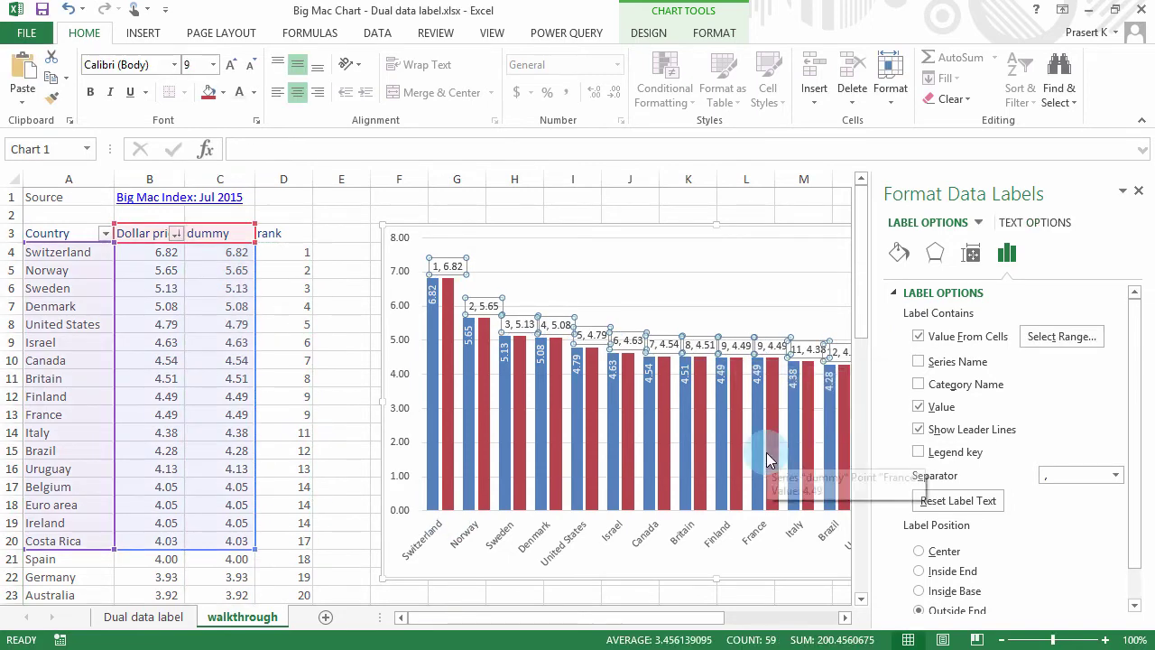
left_click(798, 302)
left_click(920, 407)
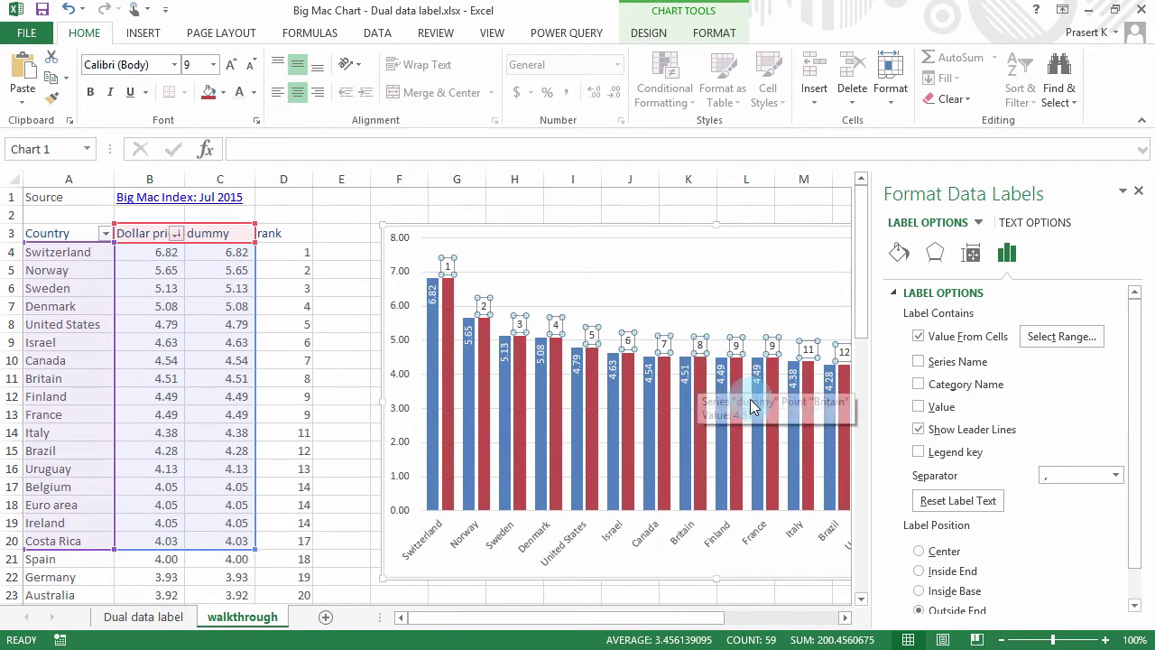
left_click(919, 591)
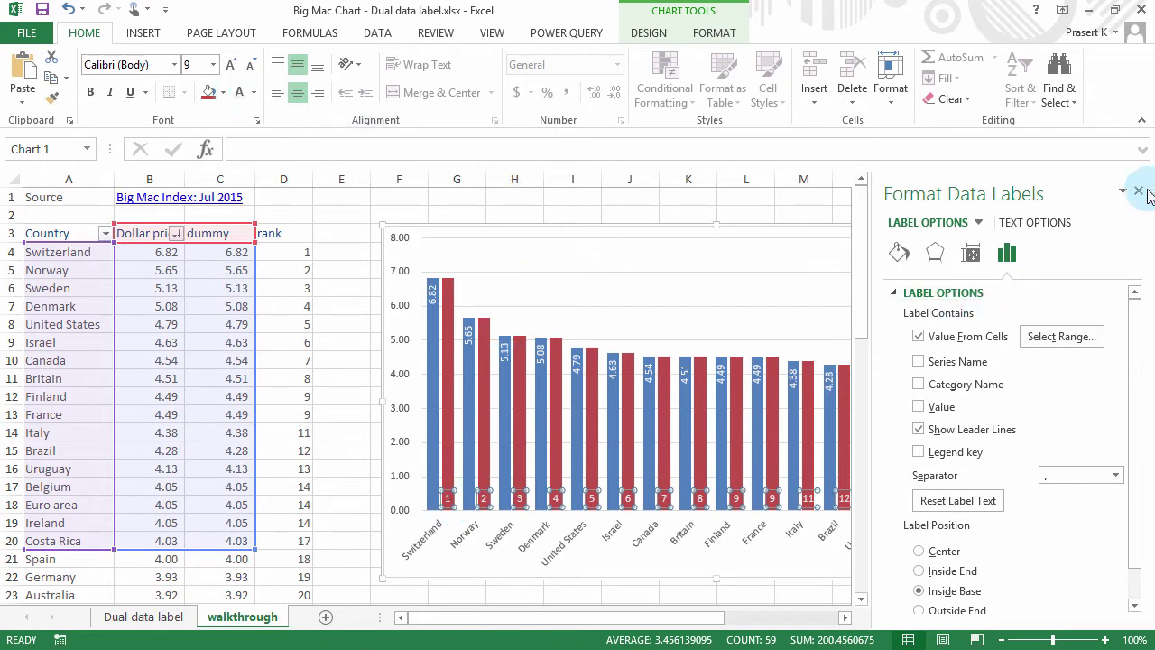
scroll(1100, 388, "down", 1)
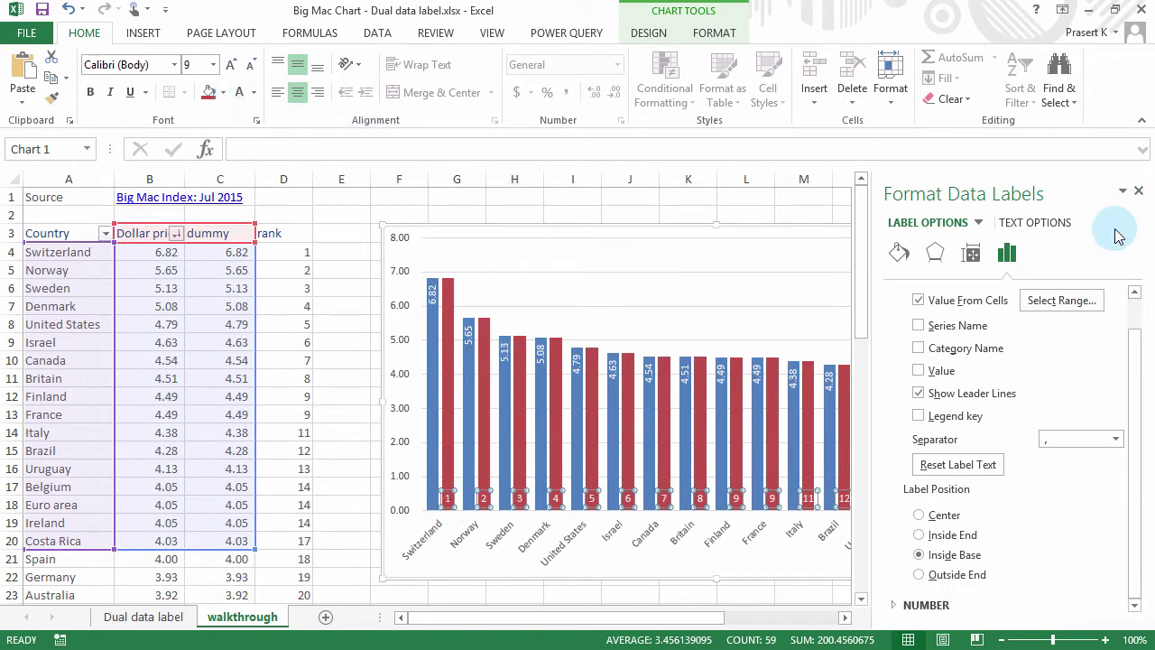
left_click(1138, 193)
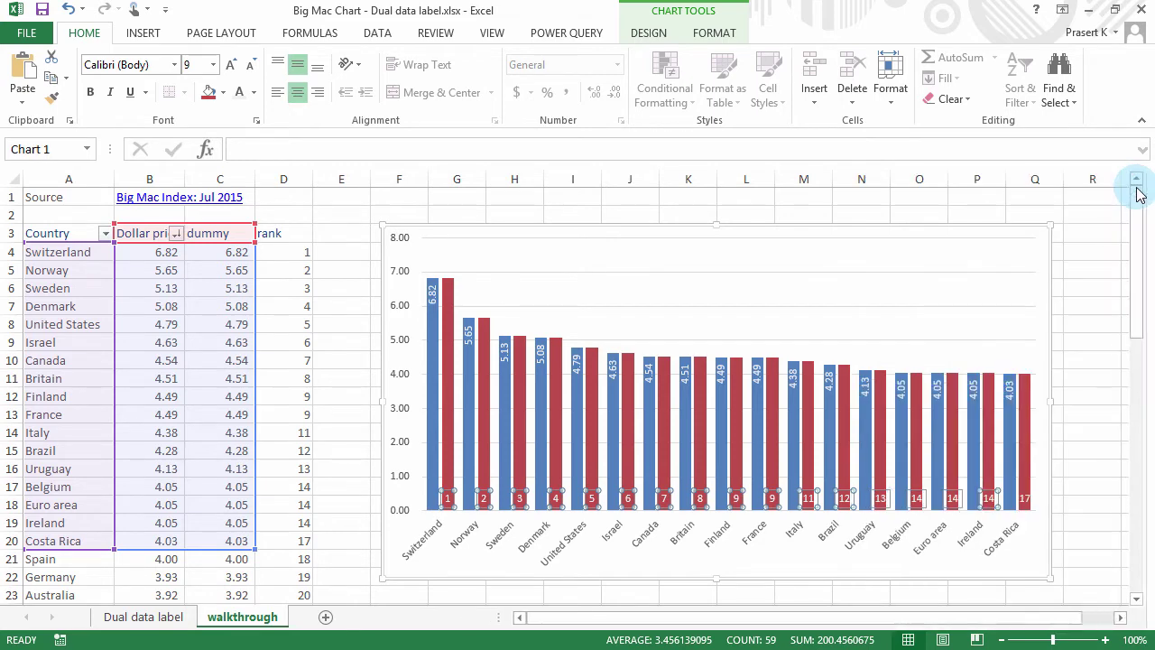
left_click(626, 403)
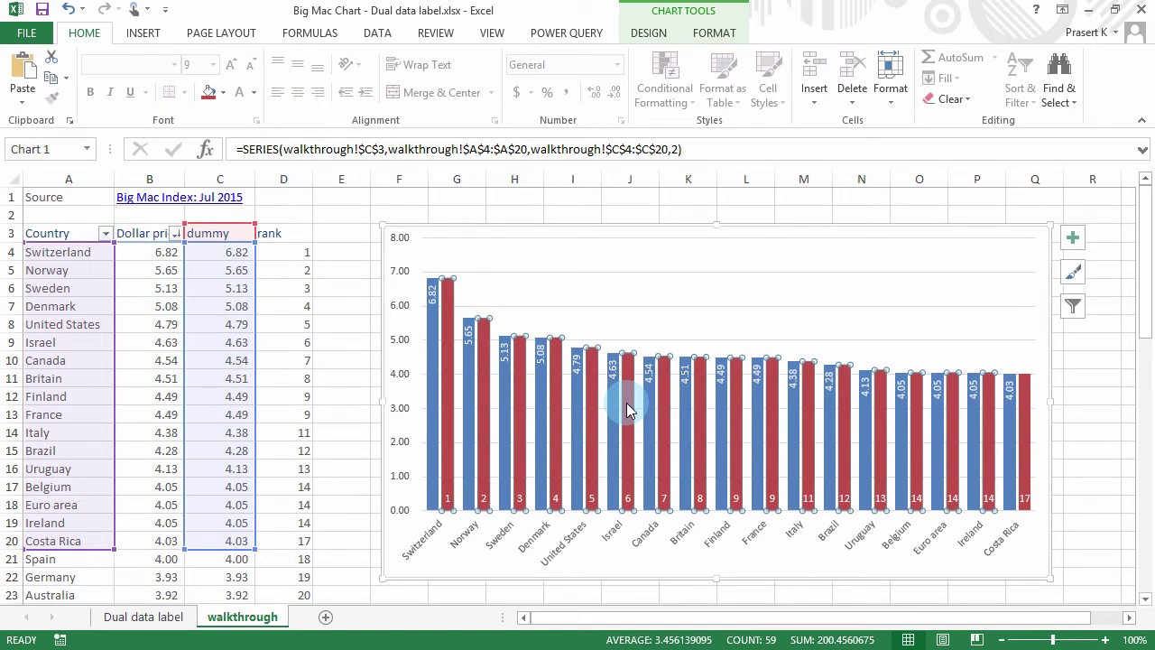
Set the dummy series' Series Overlap to 100% so the red bars stack on the blue.
right_click(629, 410)
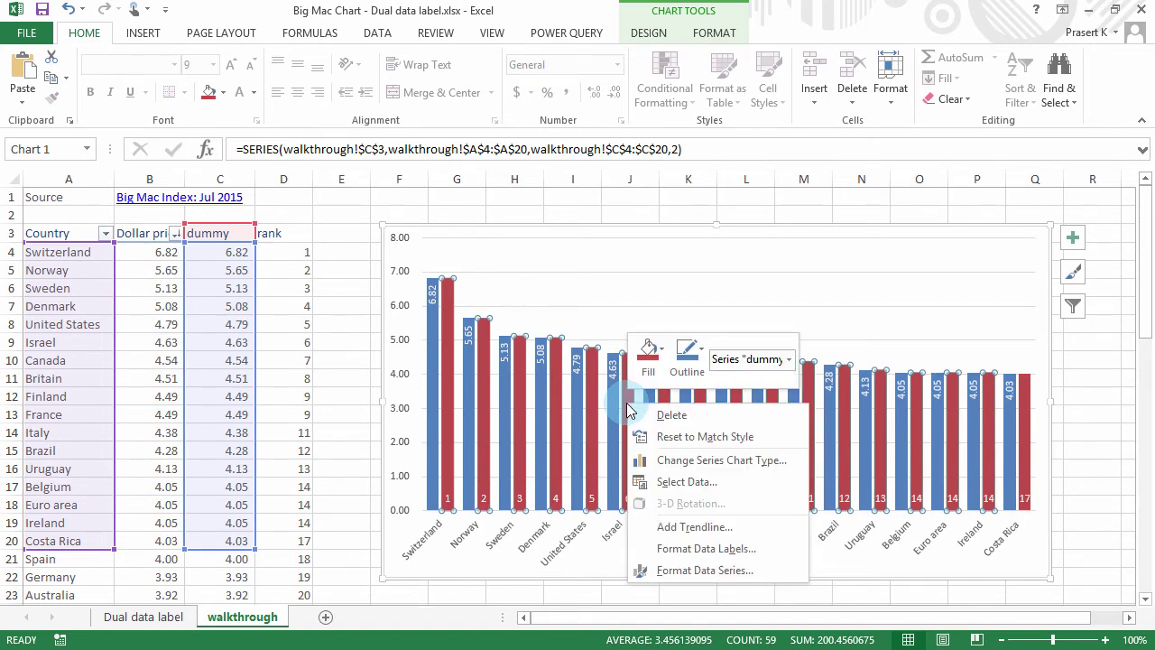
left_click(752, 572)
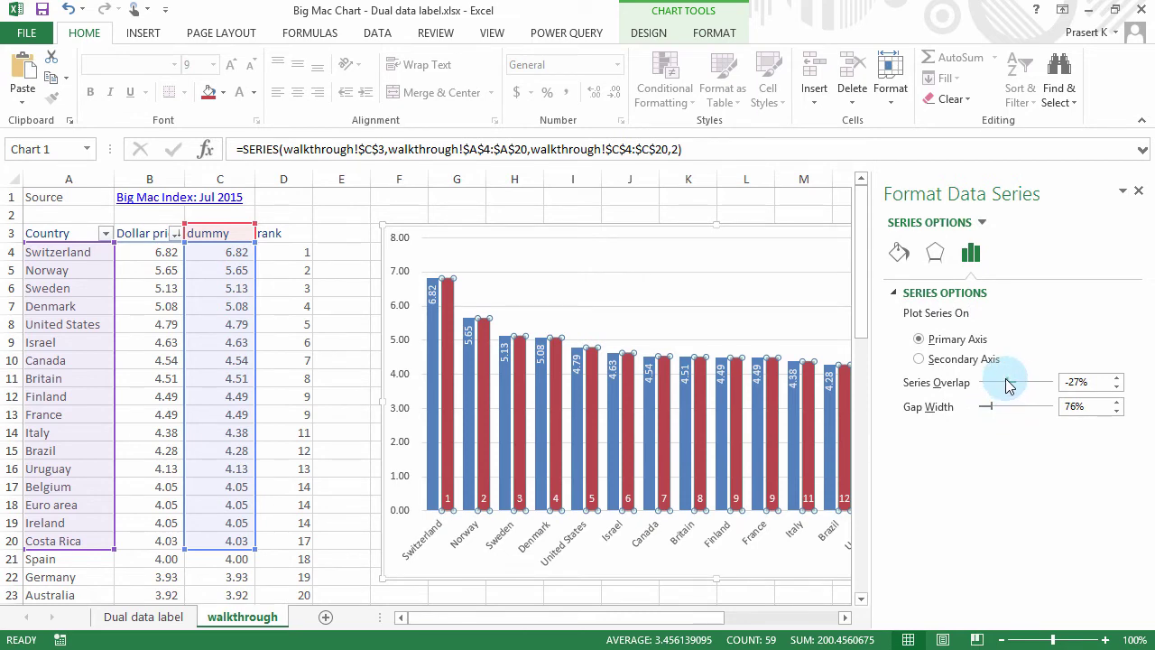
left_click_drag(1013, 386, 1047, 389)
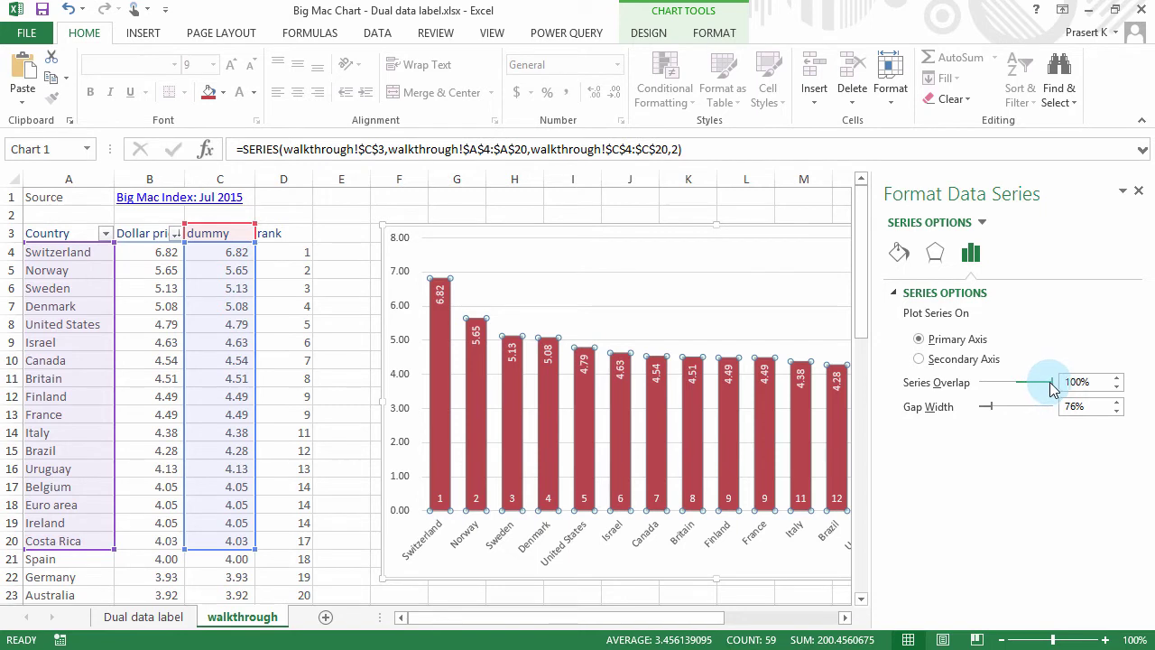
left_click_drag(1050, 388, 1026, 384)
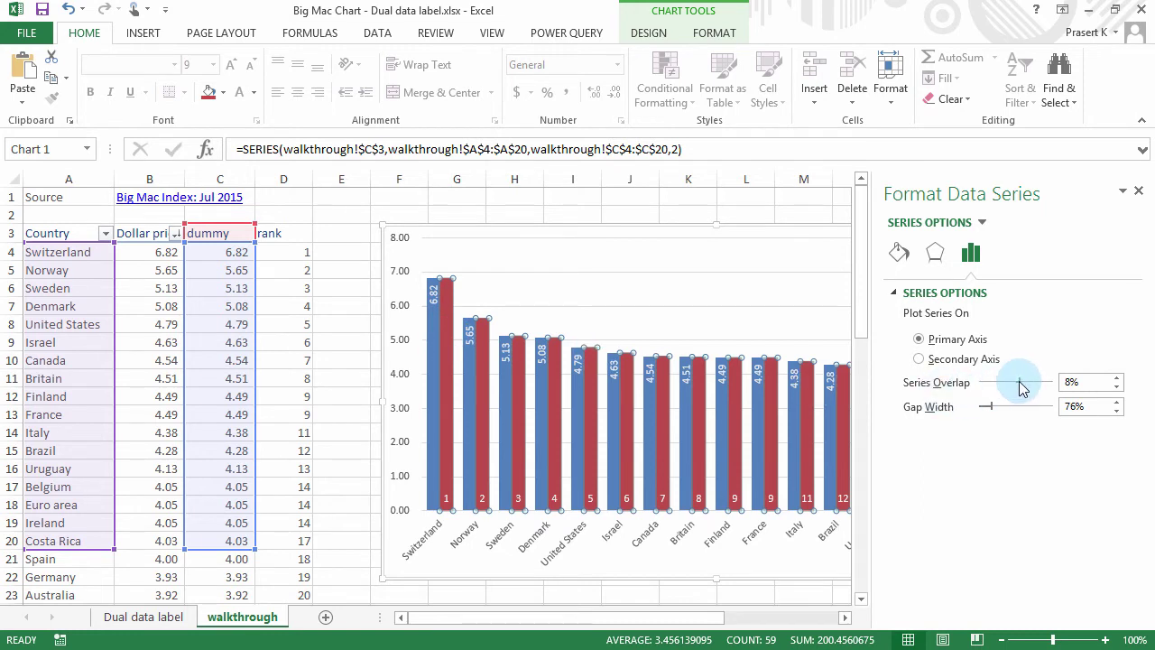
left_click_drag(1023, 386, 1046, 389)
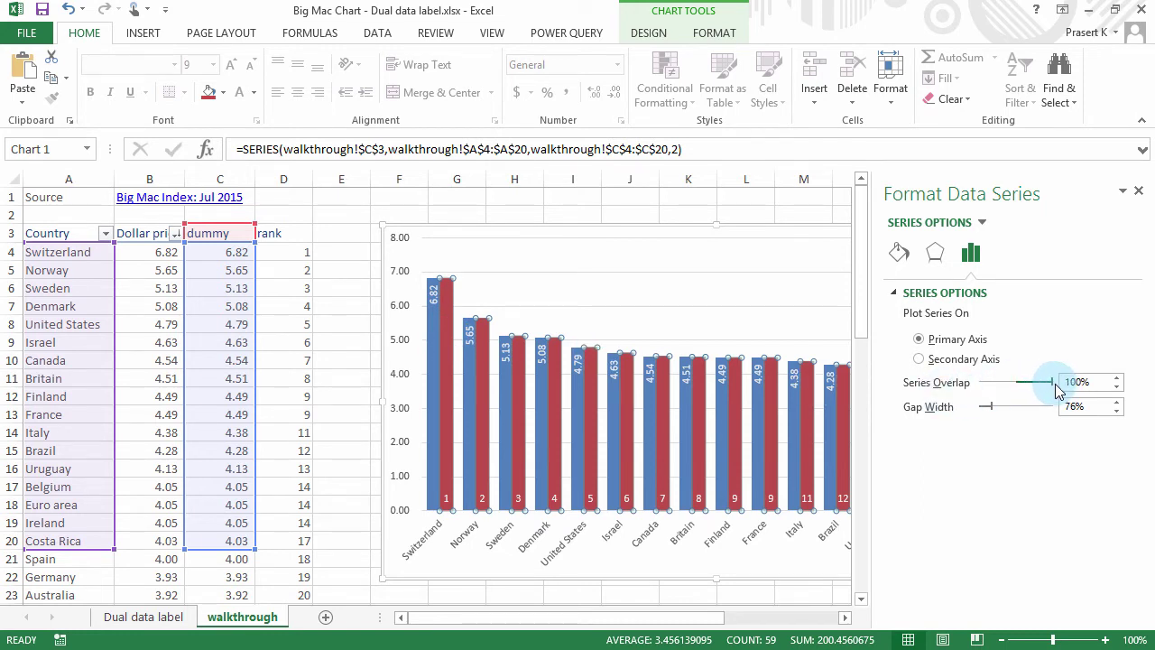
left_click_drag(1058, 390, 1058, 388)
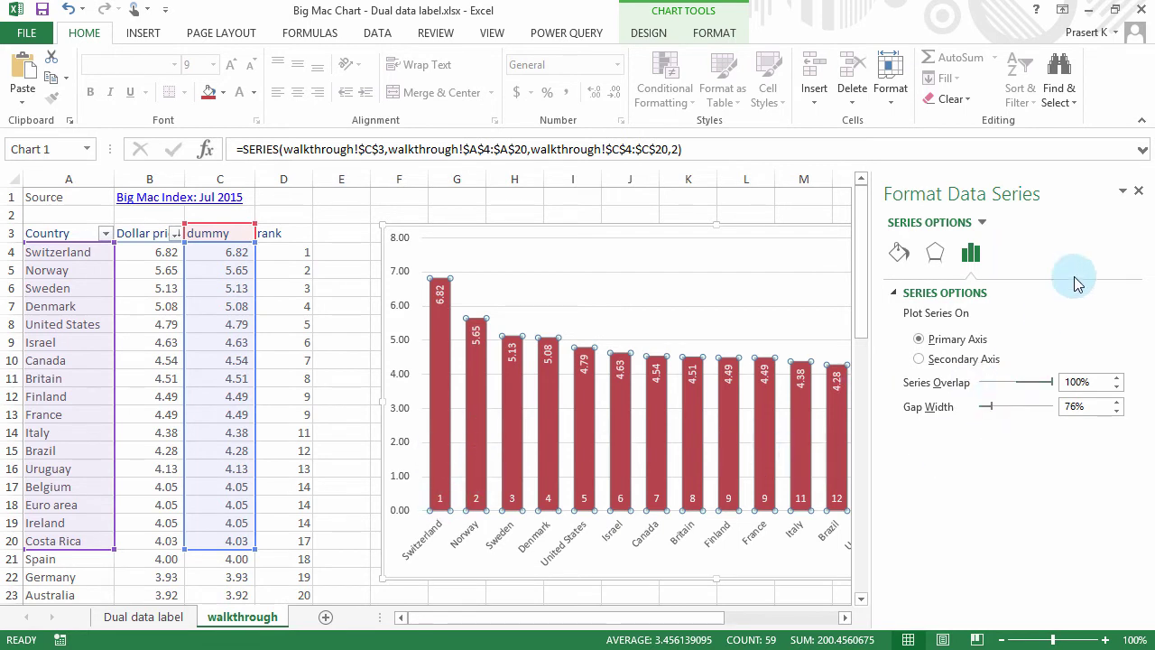
left_click(1140, 194)
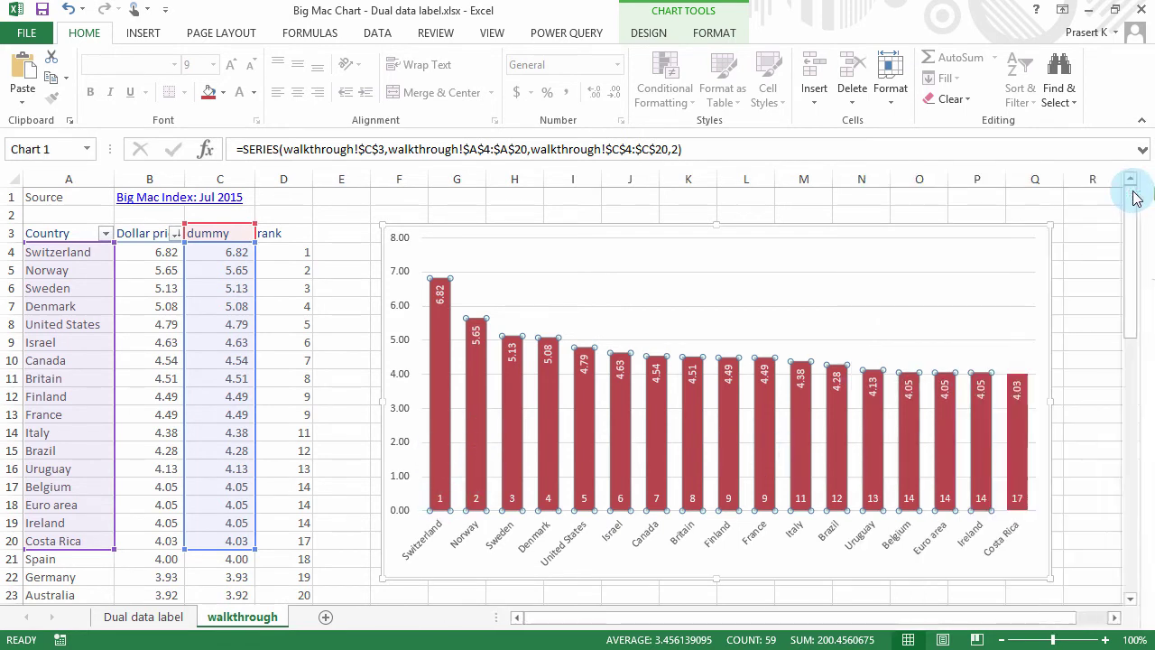
left_click(445, 209)
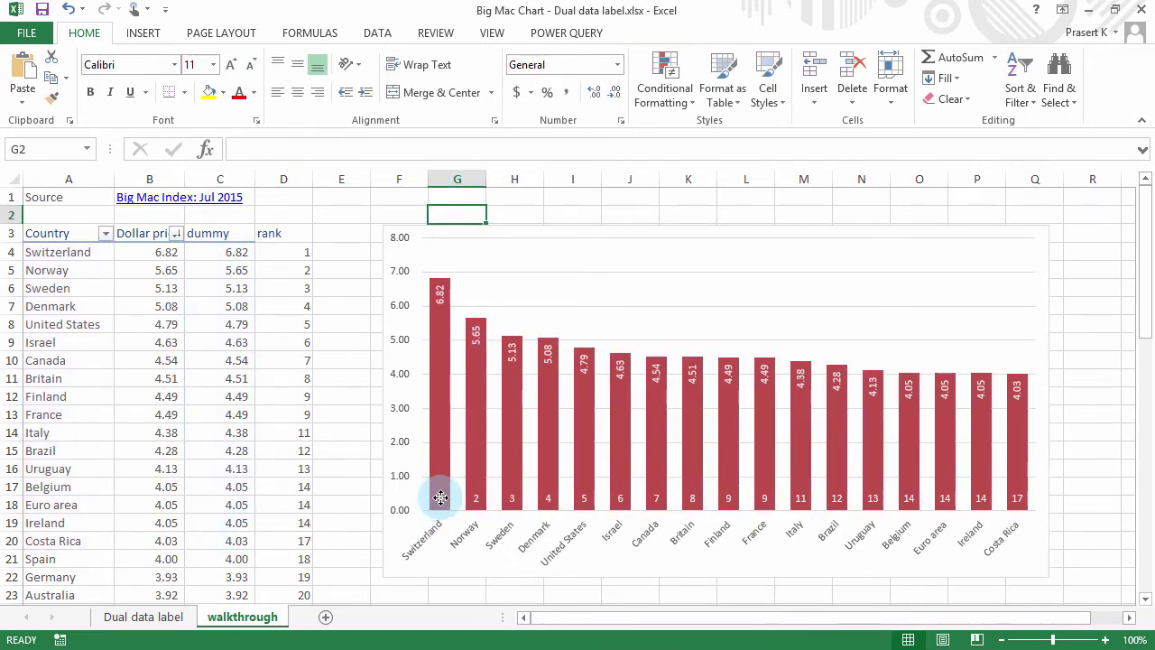
left_click(442, 496)
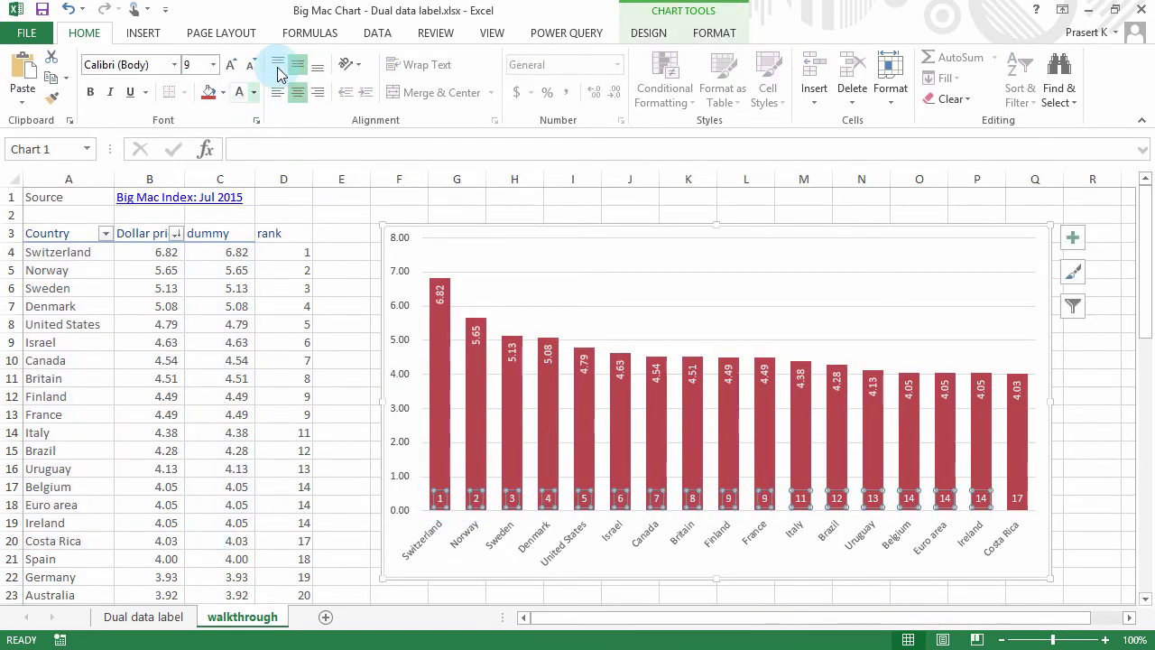
Rotate the rank labels with Rotate Text Up so they read vertically.
left_click(356, 66)
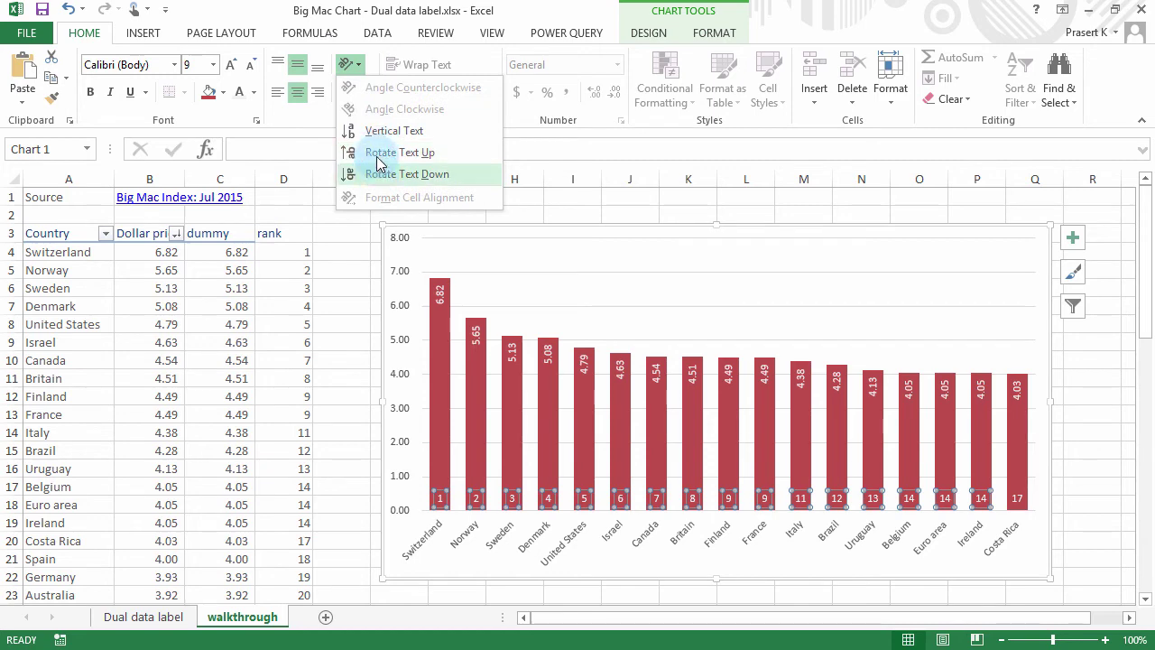
left_click(388, 173)
left_click(439, 285)
left_click(458, 213)
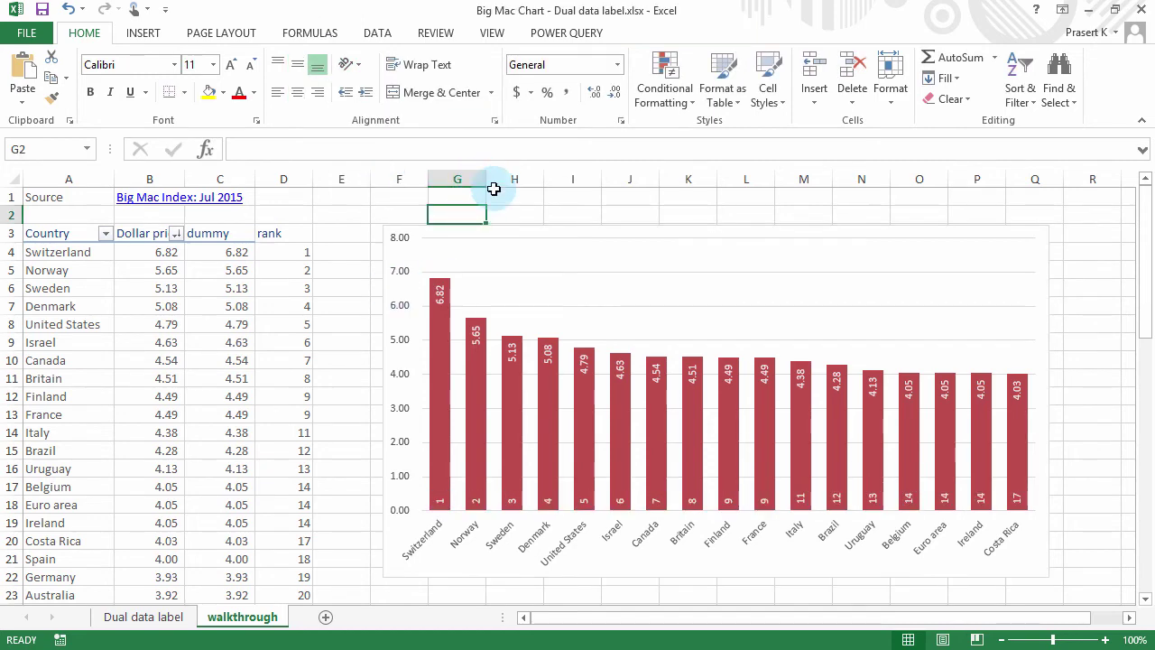
Fill the dummy series bars orange.
left_click(440, 341)
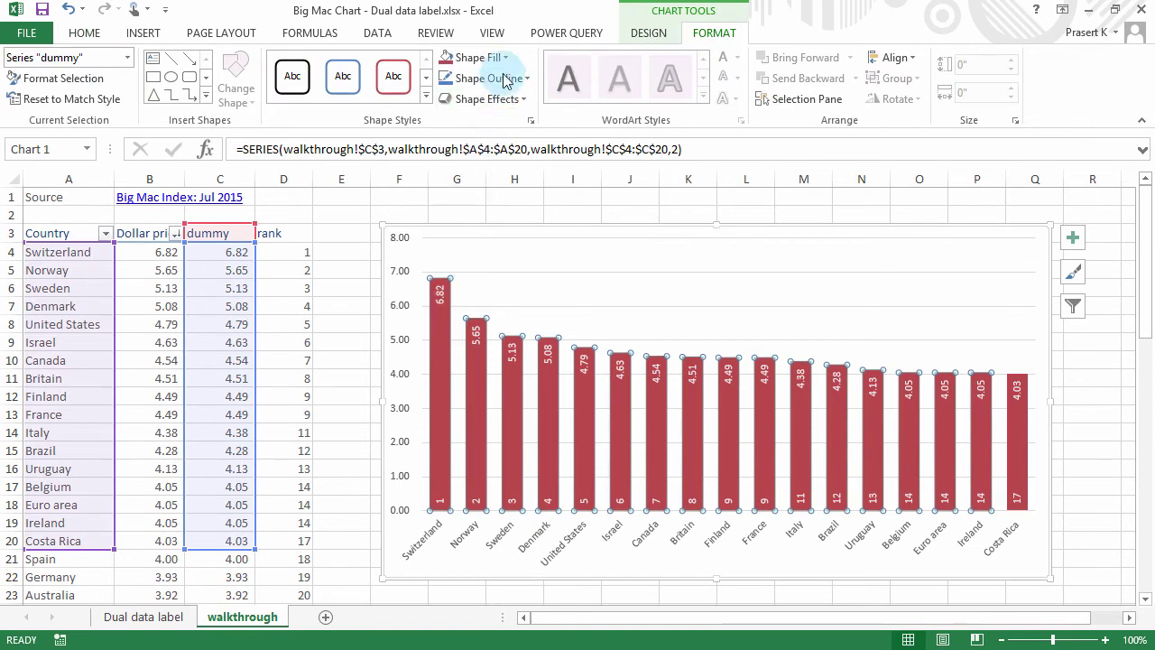
left_click(504, 57)
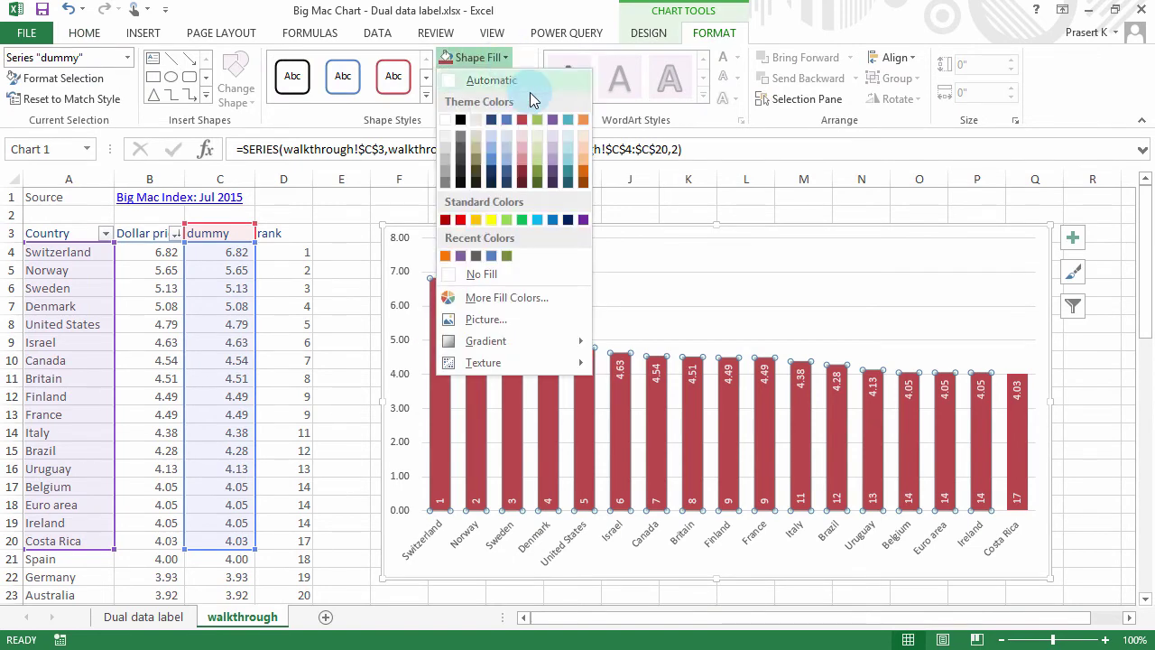
left_click(581, 176)
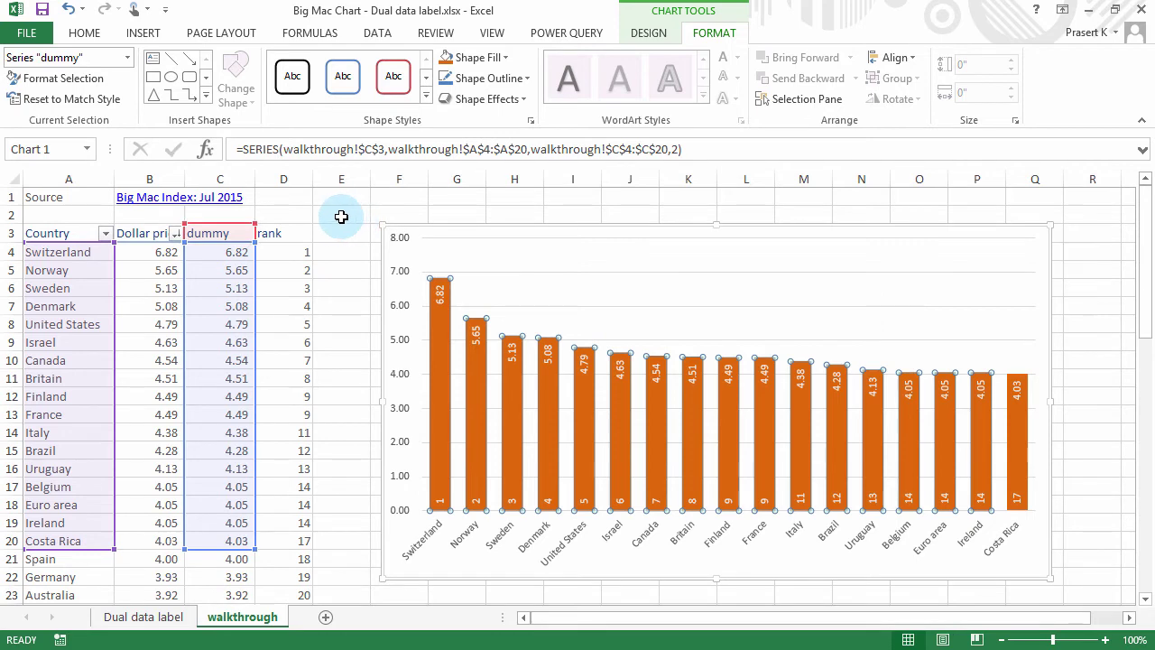
Extend the chart's data range down to Venezuela in row 61, plotting all 58 countries.
left_click(339, 215)
left_click(449, 241)
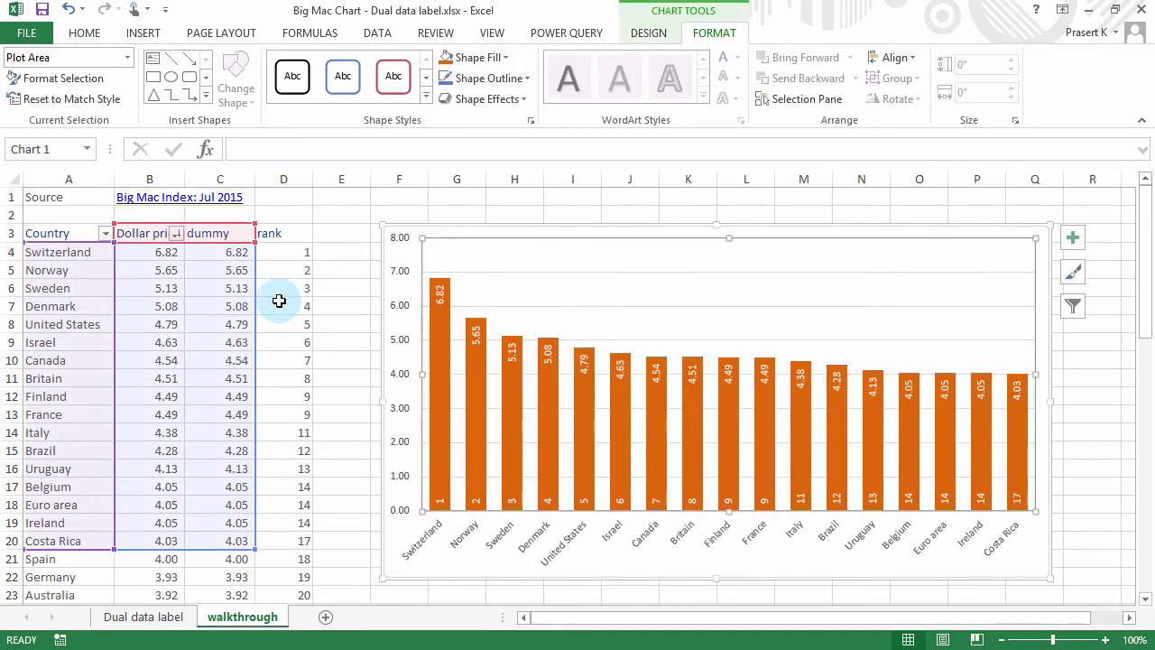
scroll(300, 524, "down", 2)
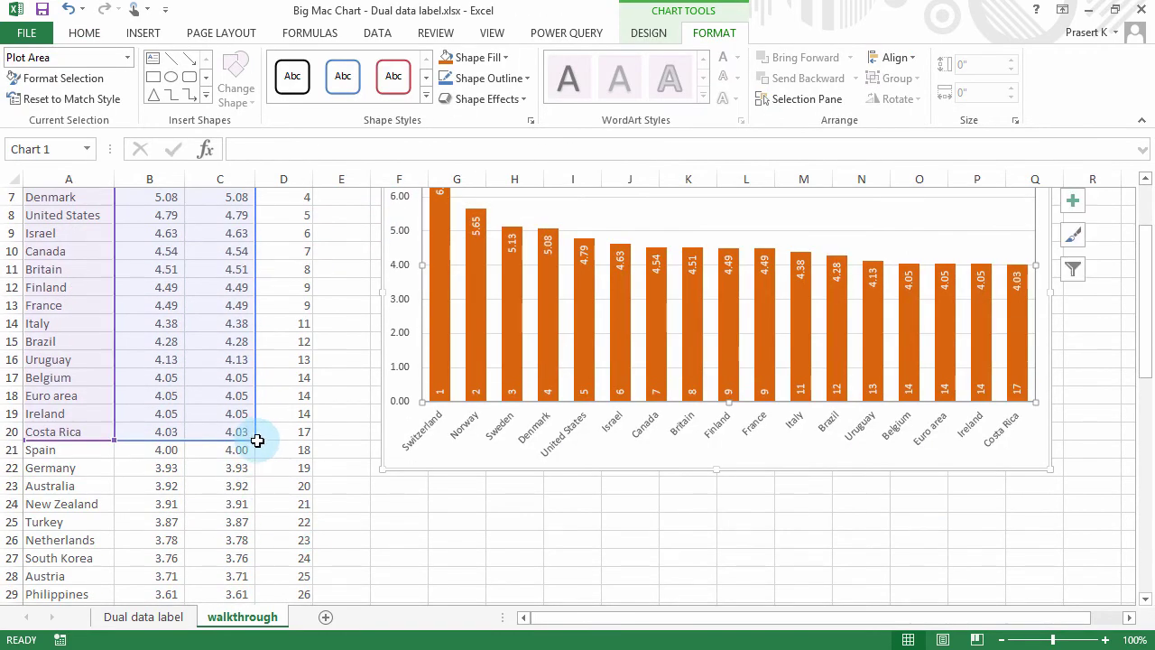
left_click_drag(258, 440, 240, 644)
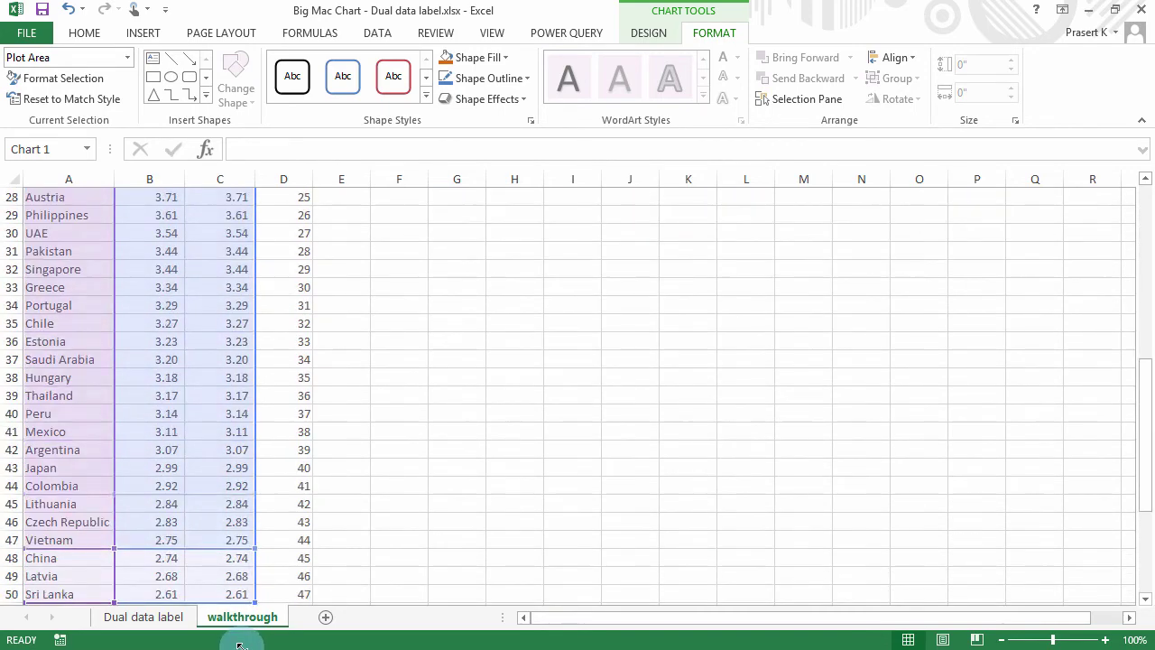
left_click_drag(240, 645, 245, 421)
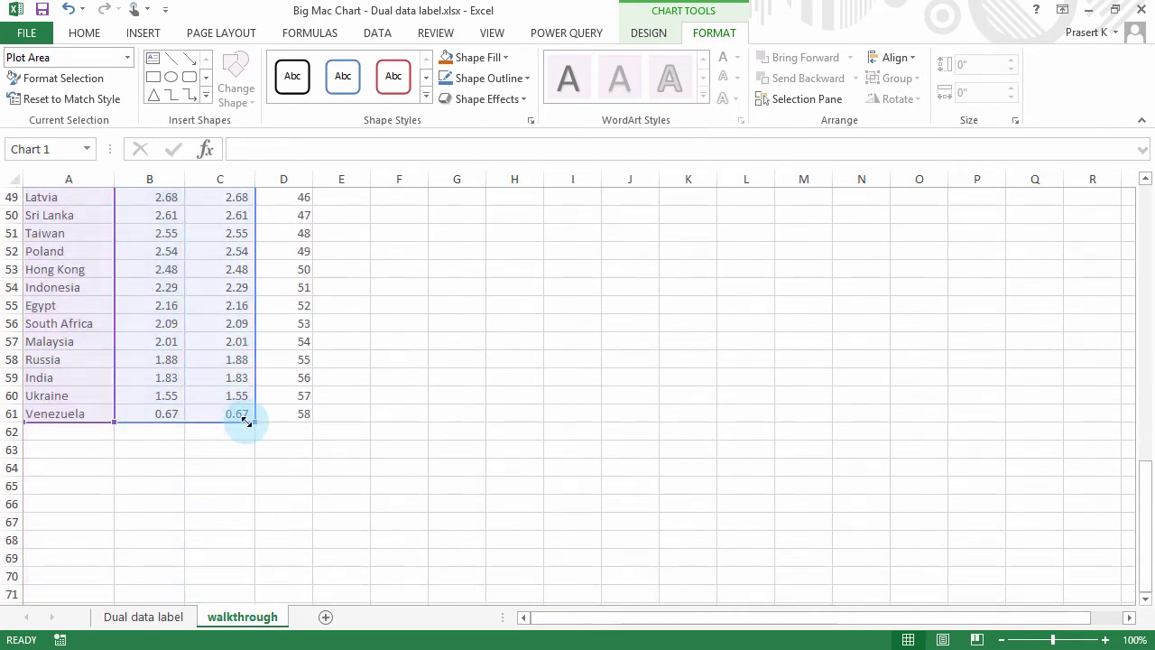
scroll(472, 382, "up", 3)
scroll(472, 382, "up", 5)
scroll(472, 381, "up", 6)
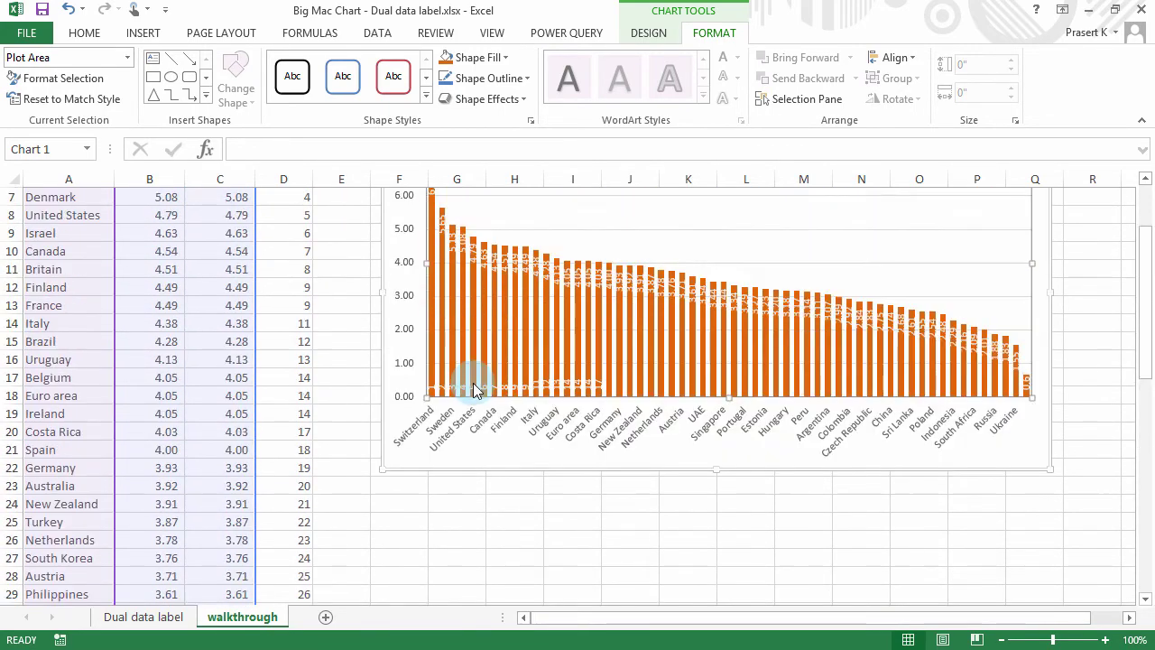
scroll(476, 390, "up", 2)
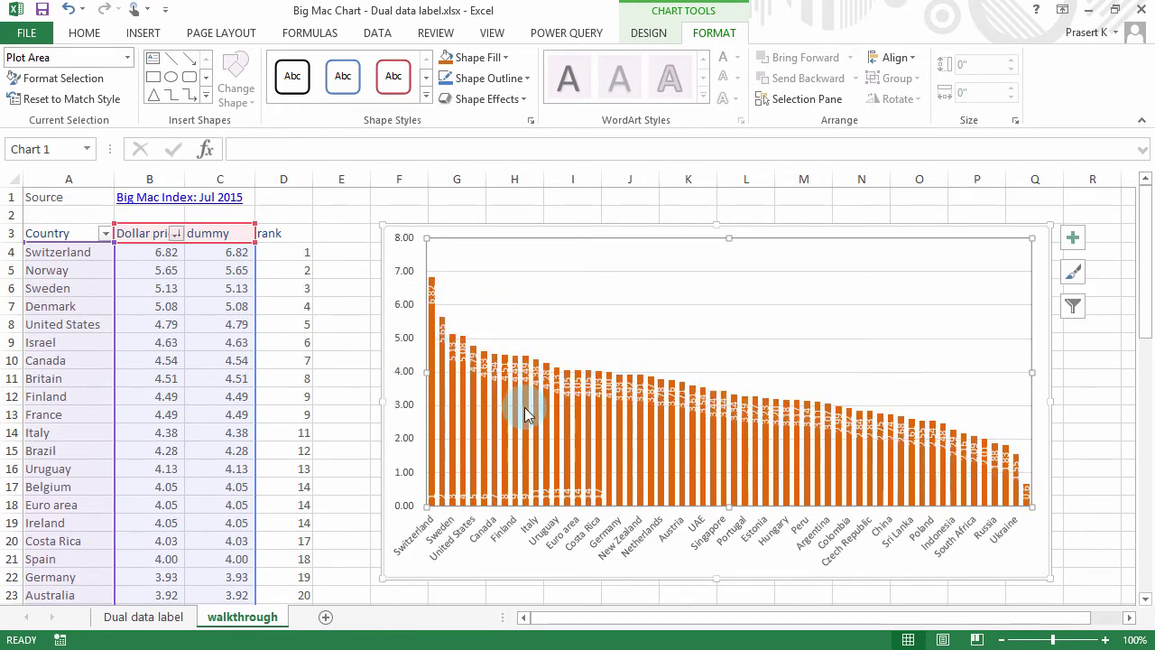
Set the rank labels' Value From Cells range to D4:D61 and widen the chart leftwards over the table.
left_click(597, 496)
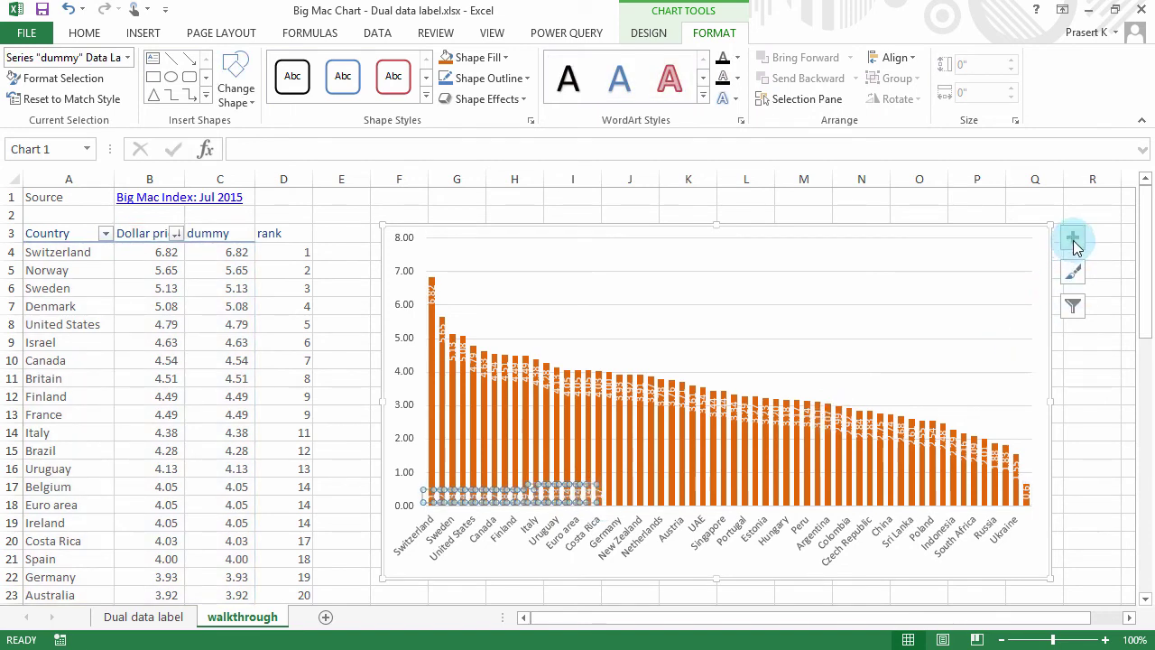
left_click(1072, 237)
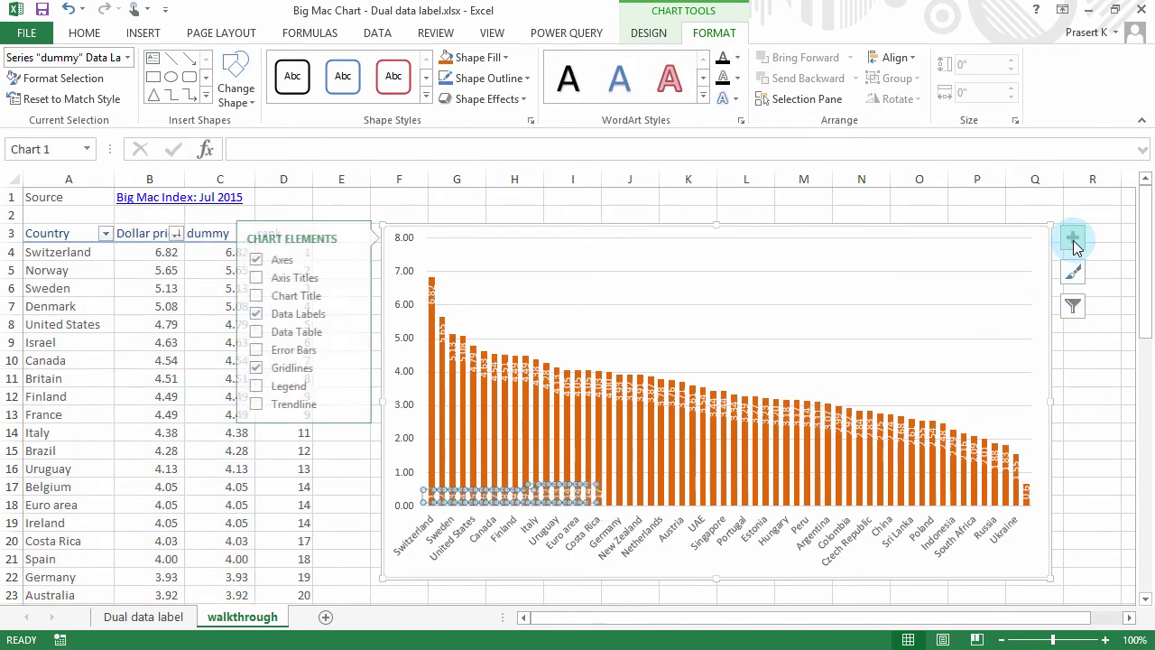
left_click(352, 316)
left_click(427, 433)
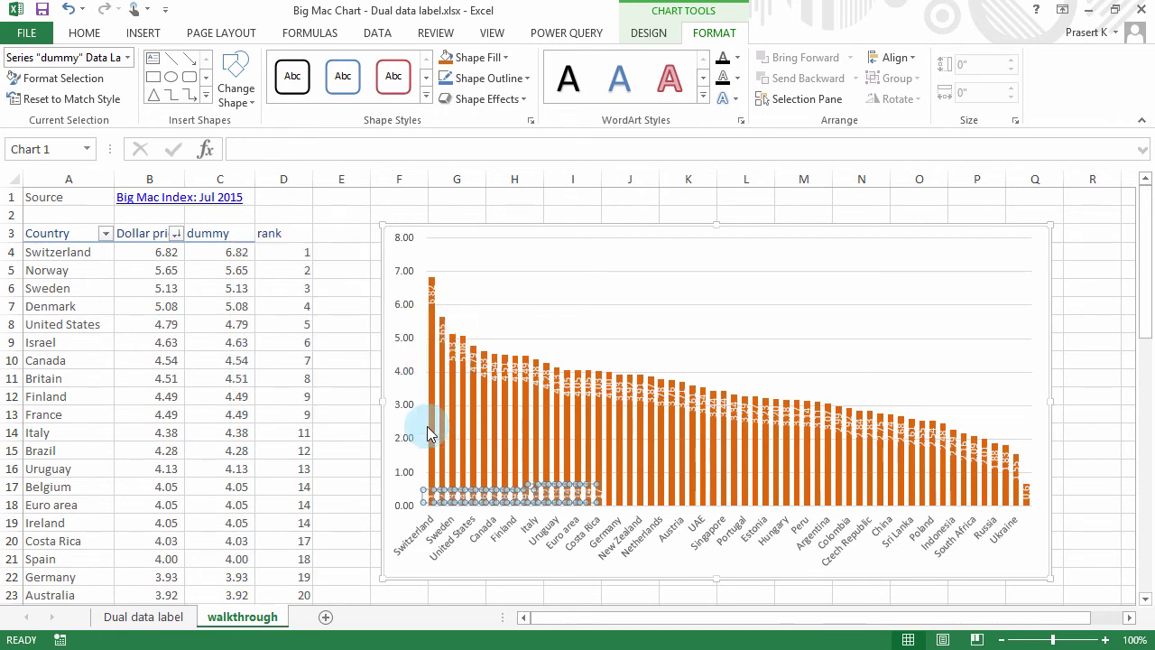
double_click(636, 361)
left_click(918, 336)
left_click(1041, 336)
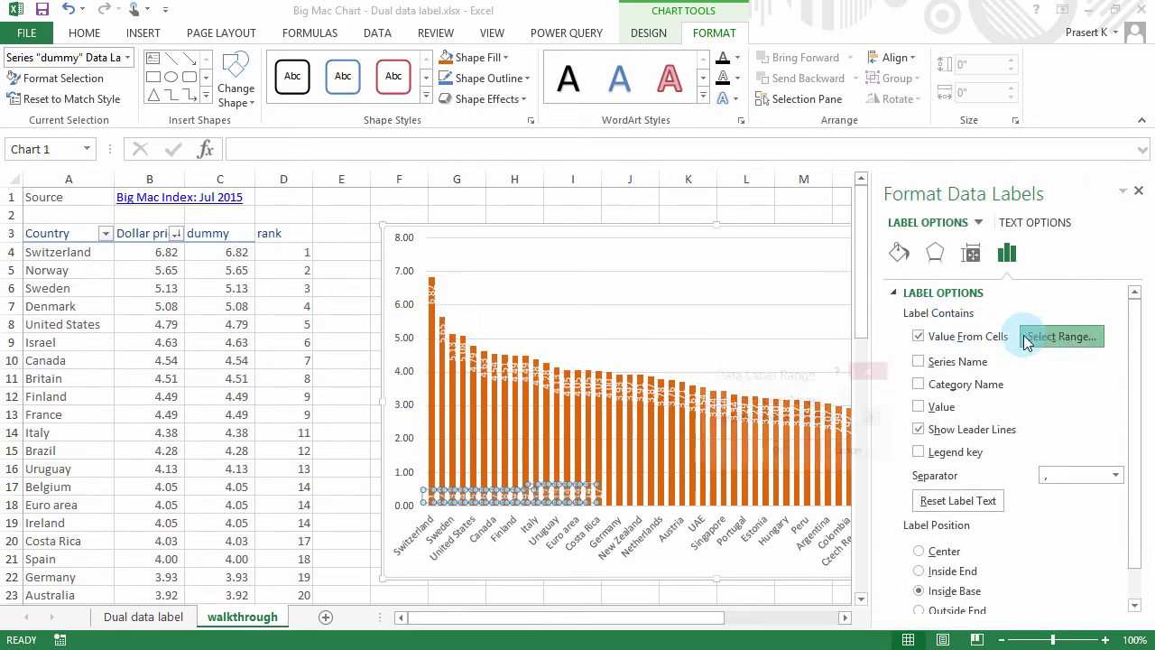
left_click(284, 253)
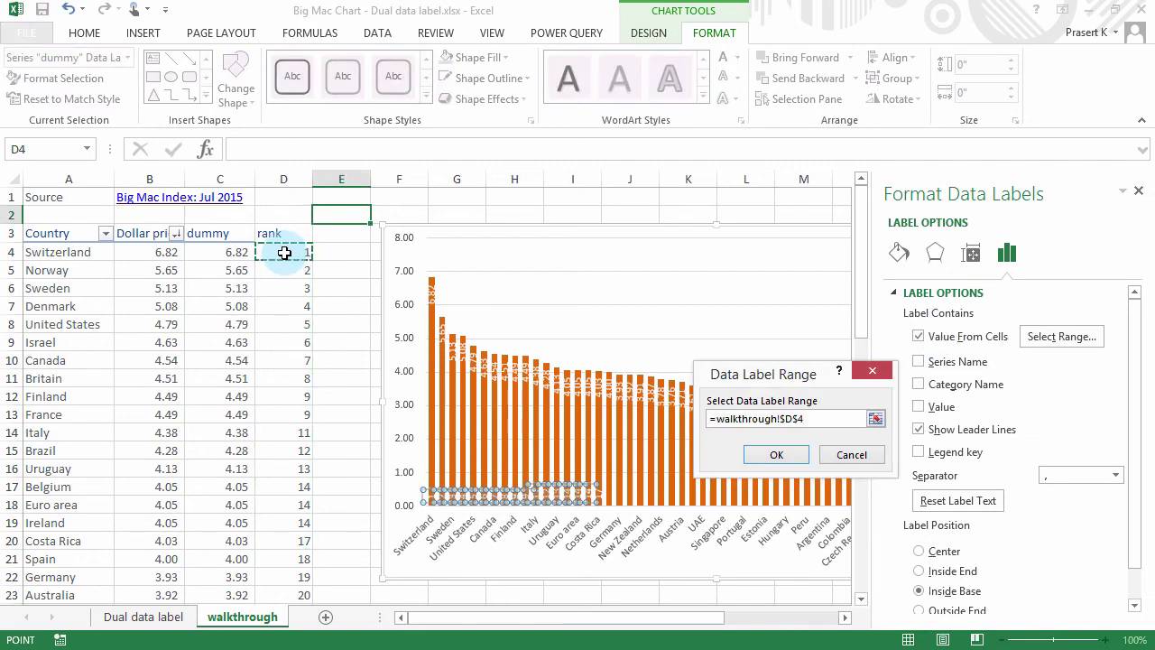
key("ctrl+shift+Down")
left_click(773, 454)
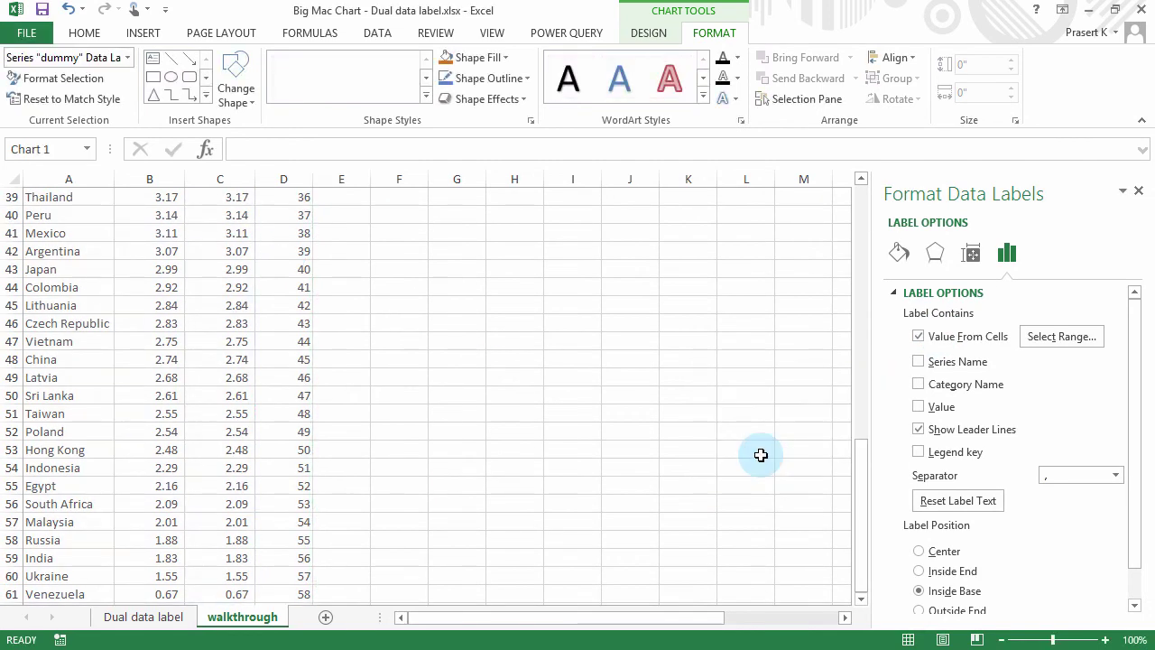
left_click(1138, 190)
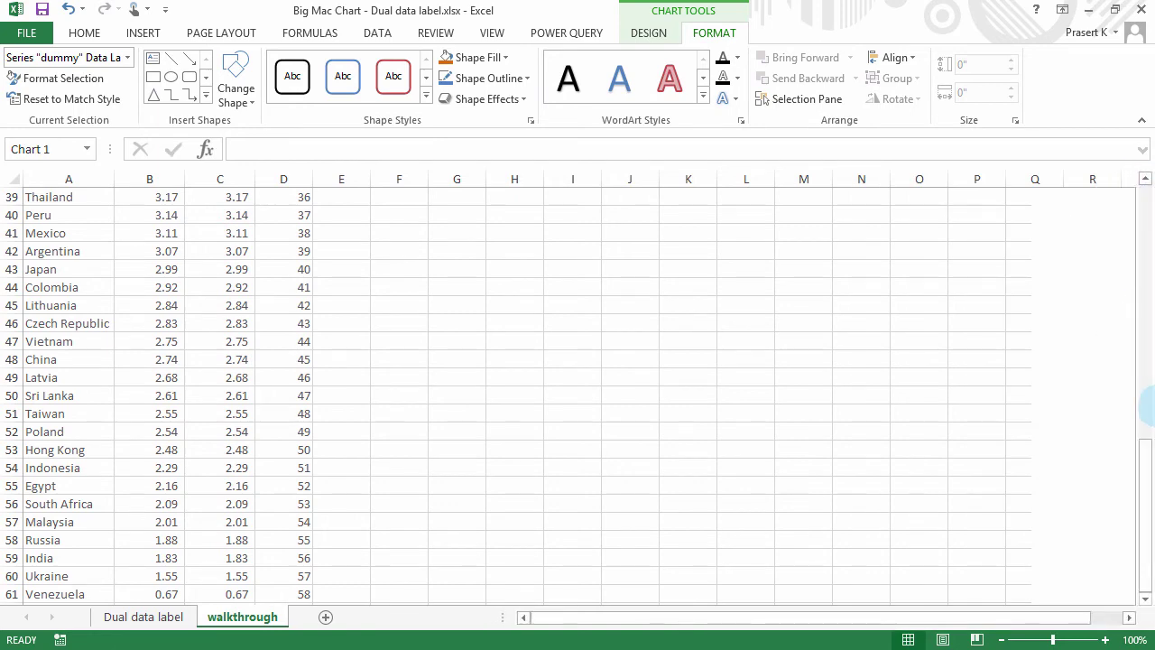
left_click_drag(1145, 474, 1145, 204)
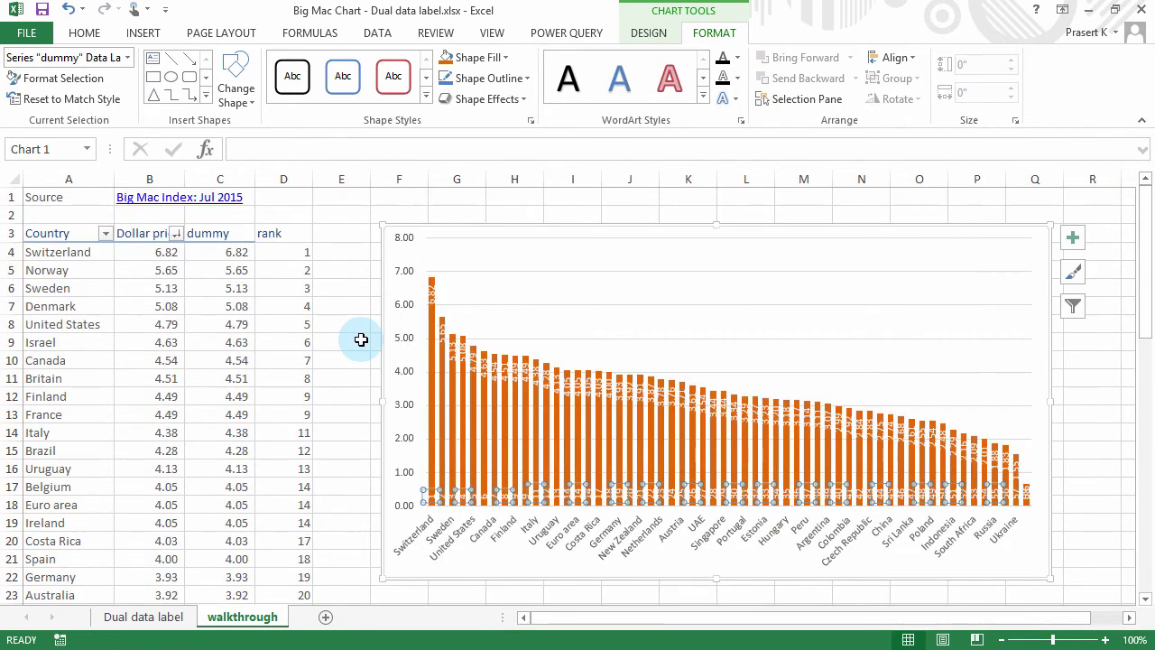
left_click_drag(381, 403, 115, 390)
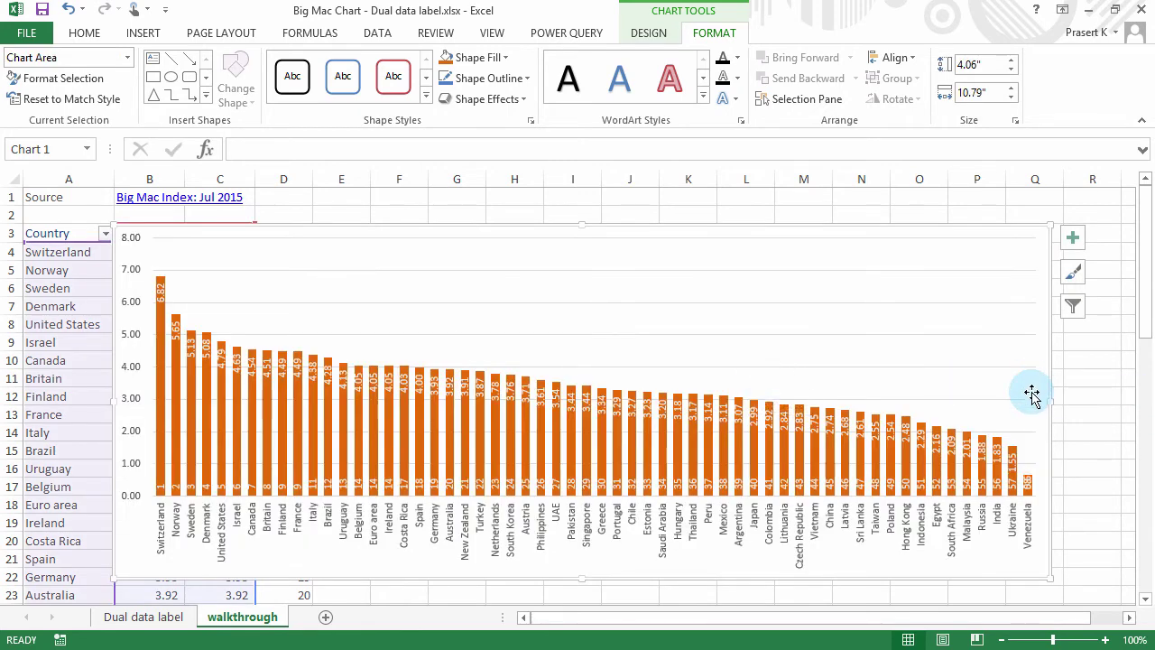
Make the chart taller and shrink the price labels to font size 7.
left_click_drag(582, 225, 581, 204)
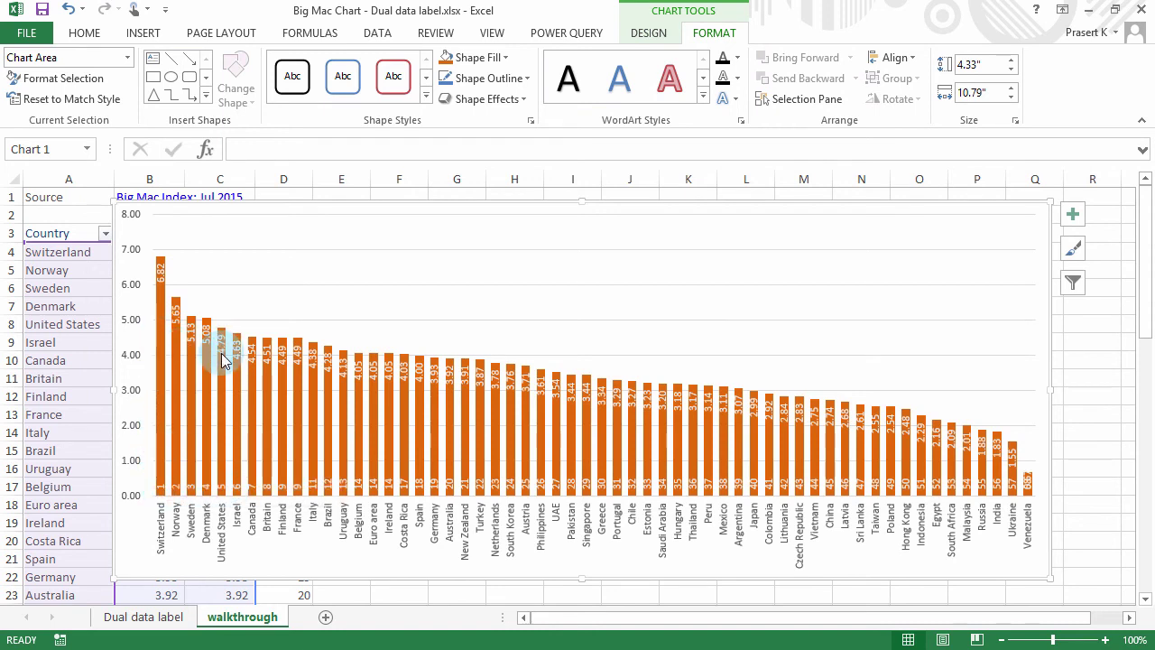
left_click(159, 271)
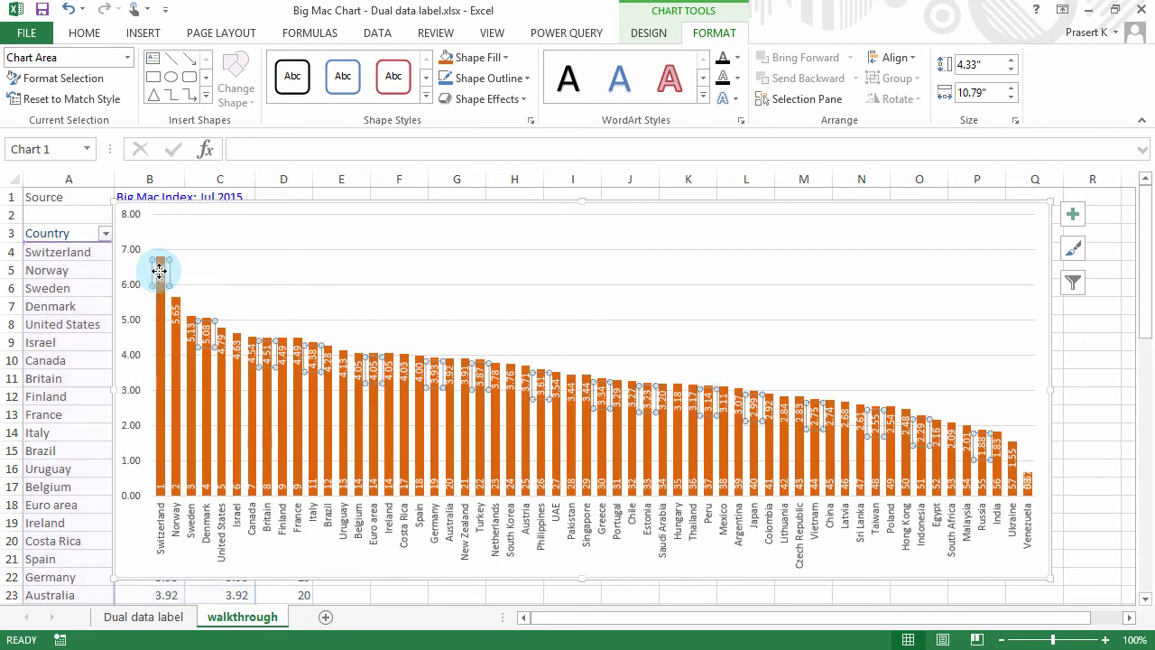
left_click(84, 32)
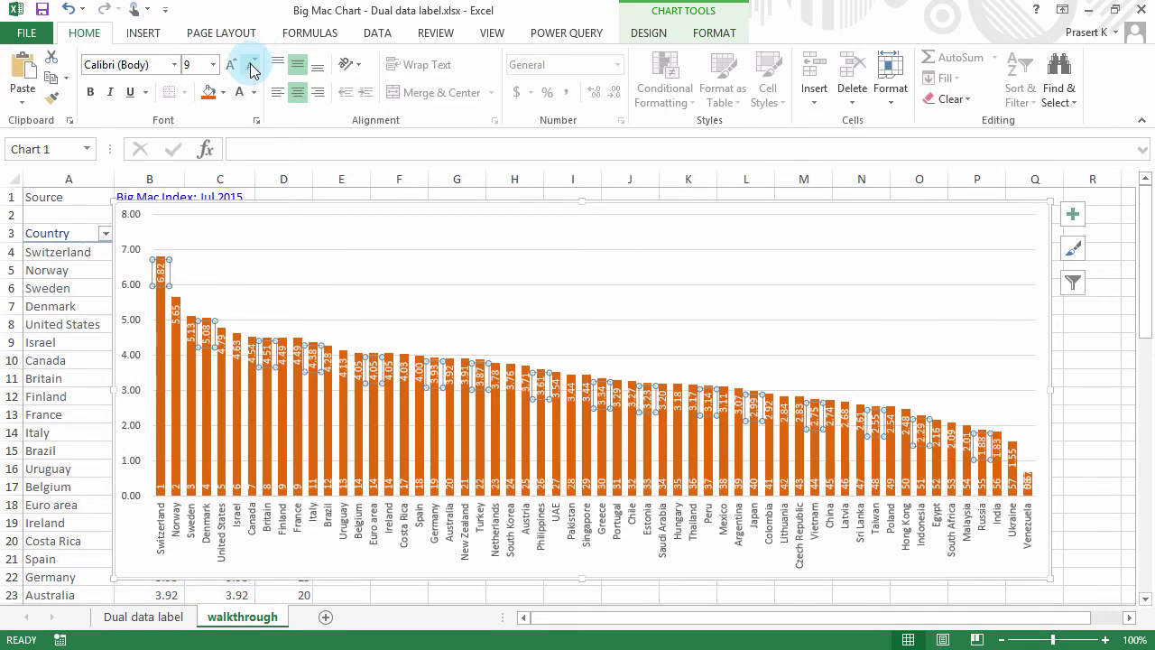
left_click(252, 66)
left_click(253, 66)
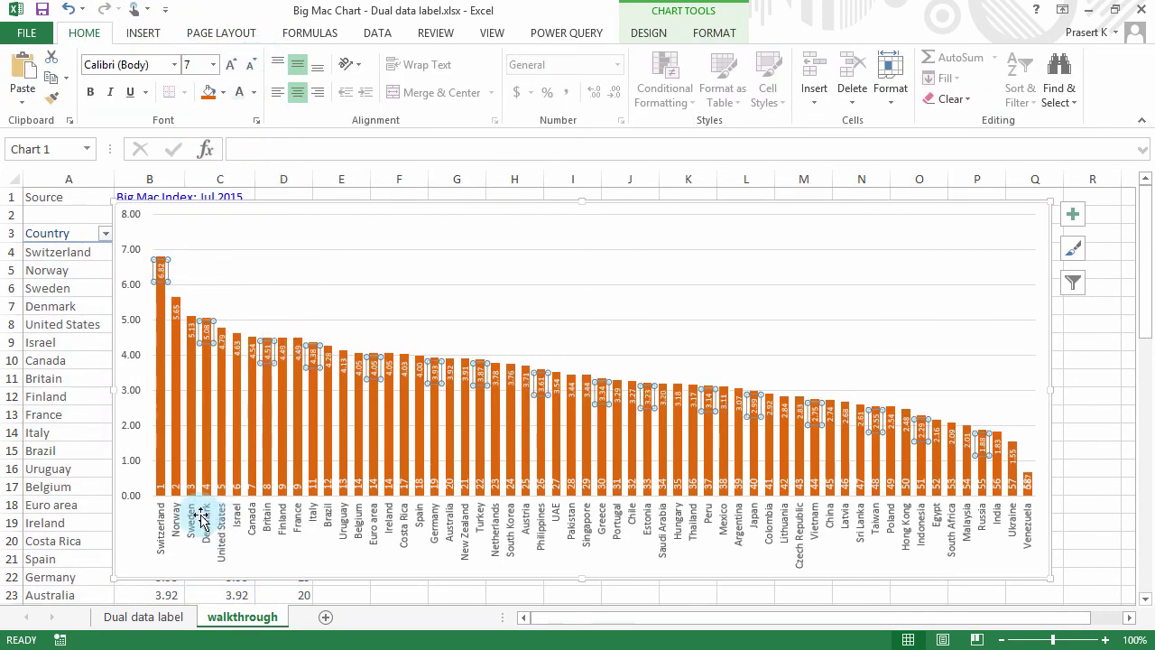
Shrink the rank labels at the bar bases to font size 7.
left_click(176, 490)
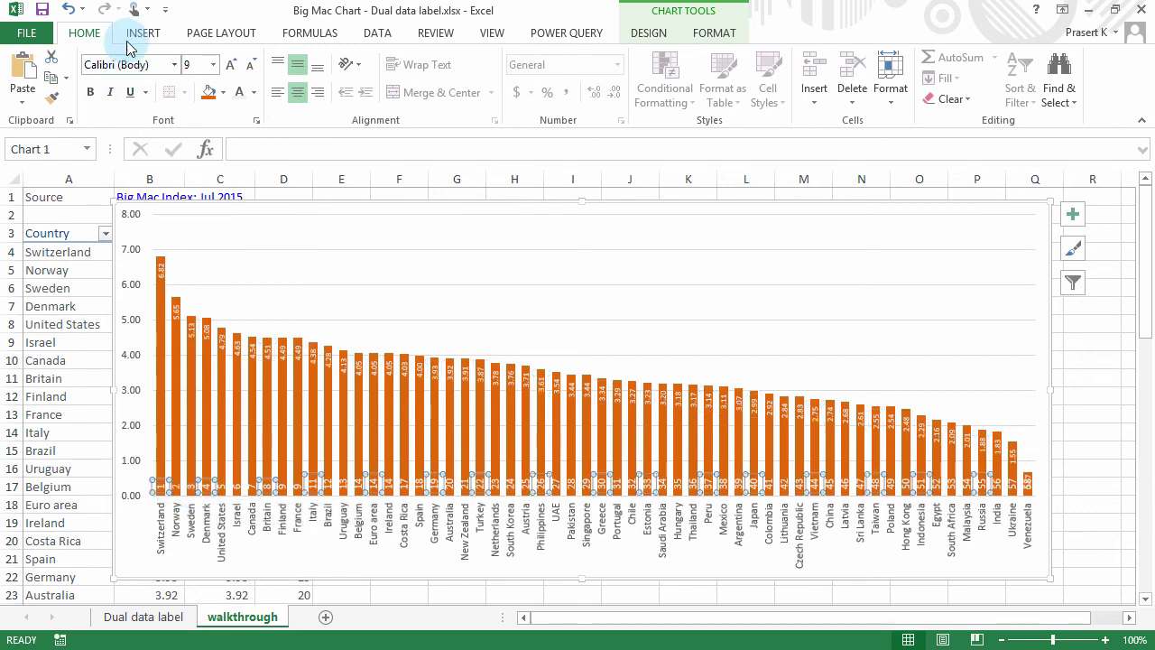
left_click(253, 66)
left_click(253, 66)
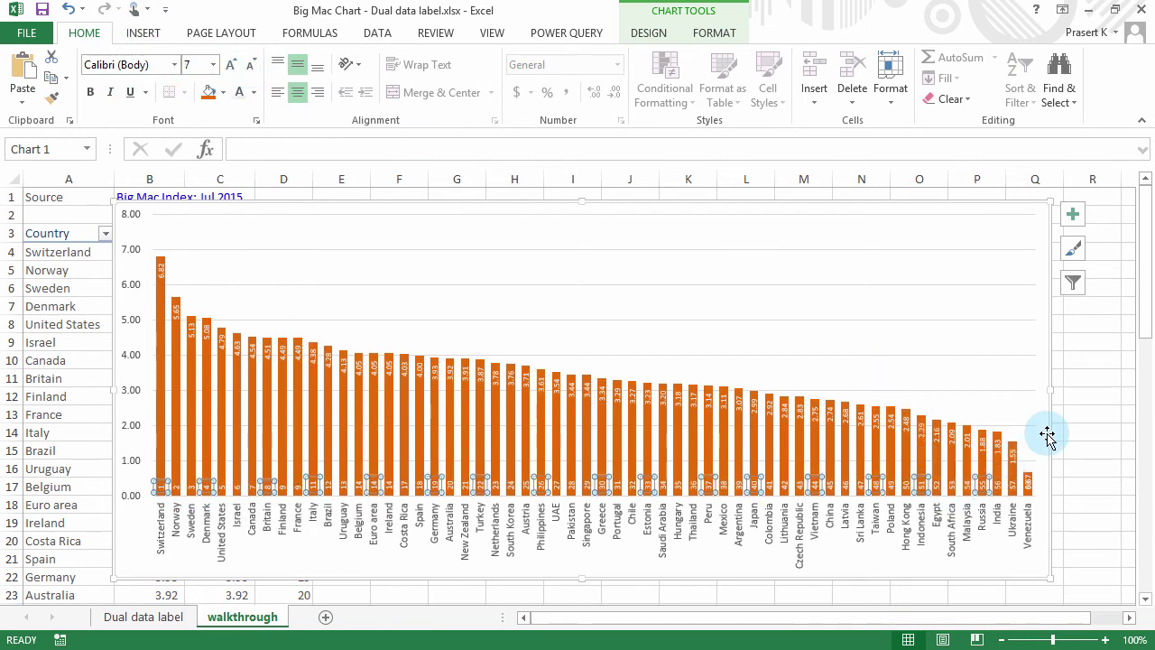
left_click(1087, 397)
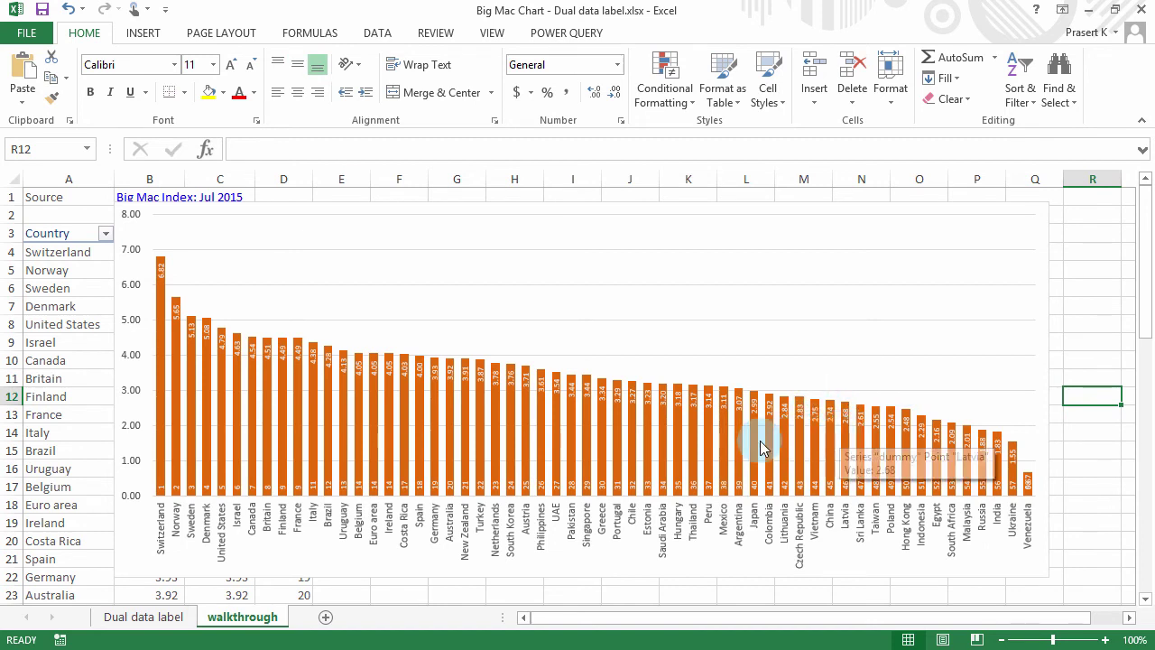
Fill Thailand's bar blue.
left_click(692, 441)
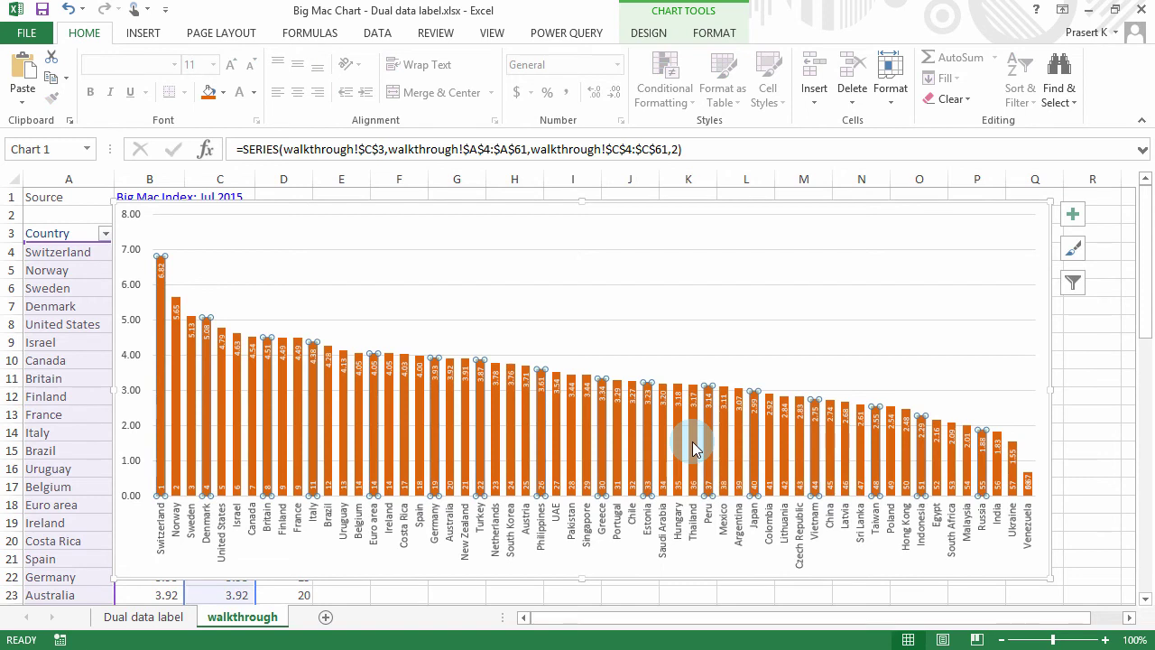
left_click(692, 442)
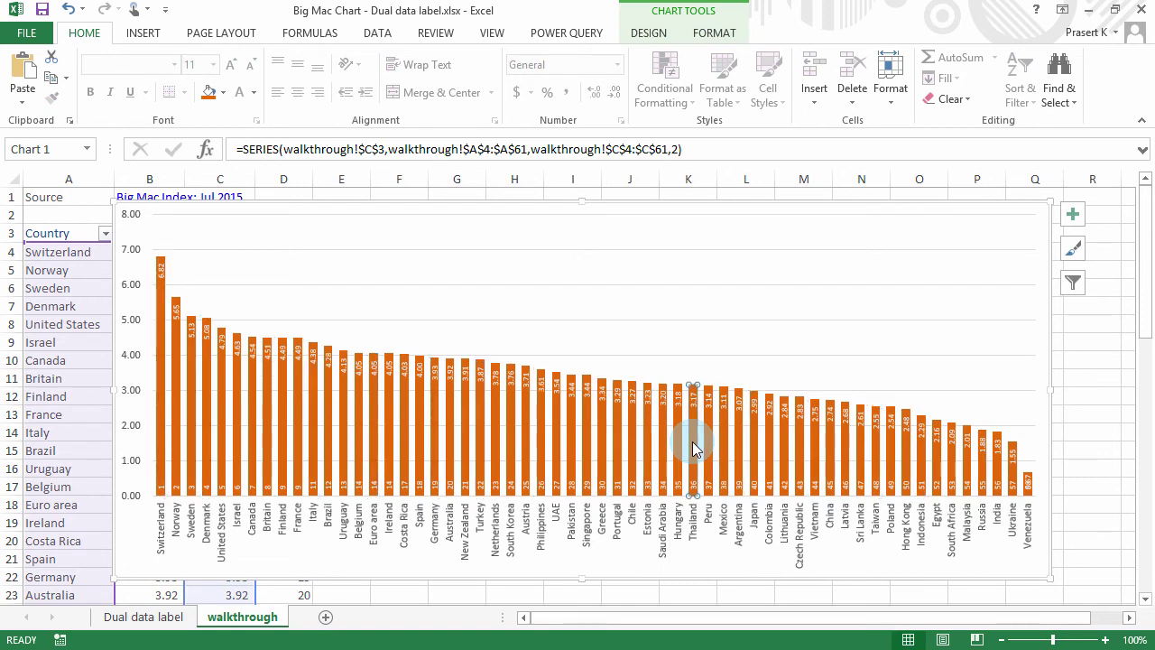
left_click(703, 36)
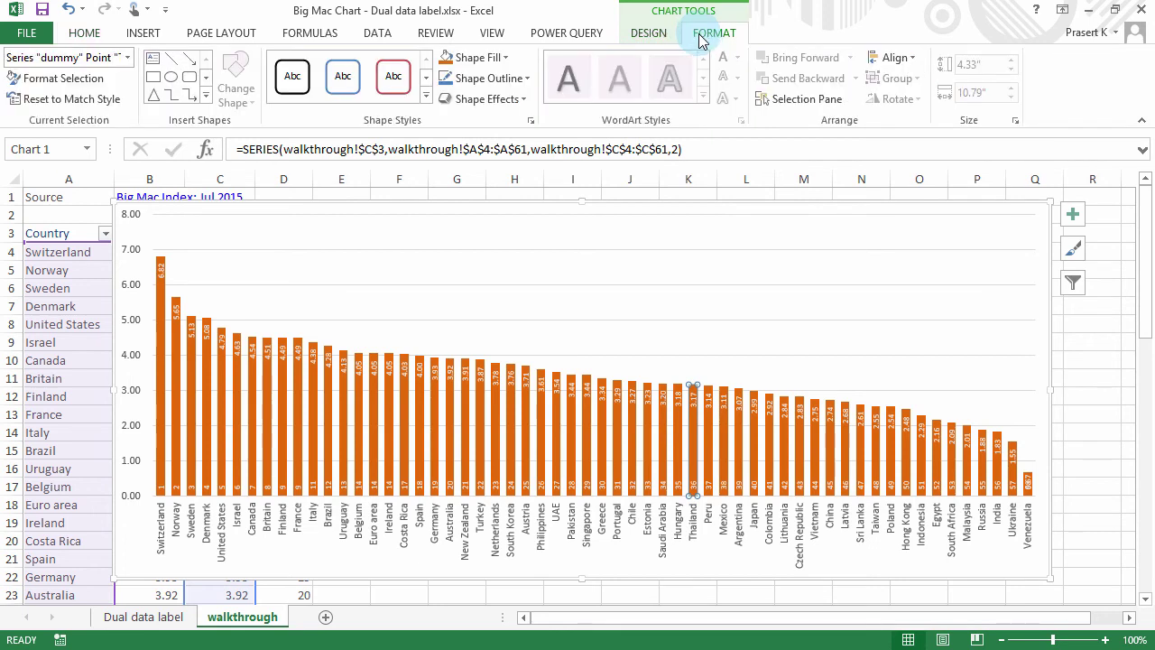
left_click(505, 57)
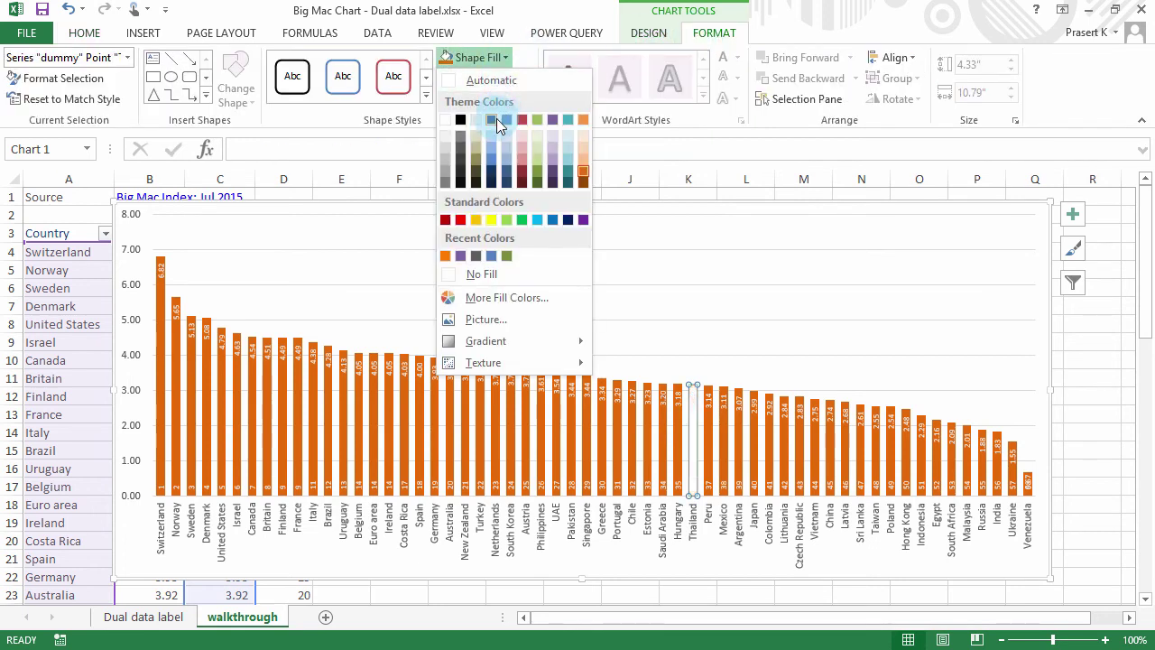
left_click(504, 120)
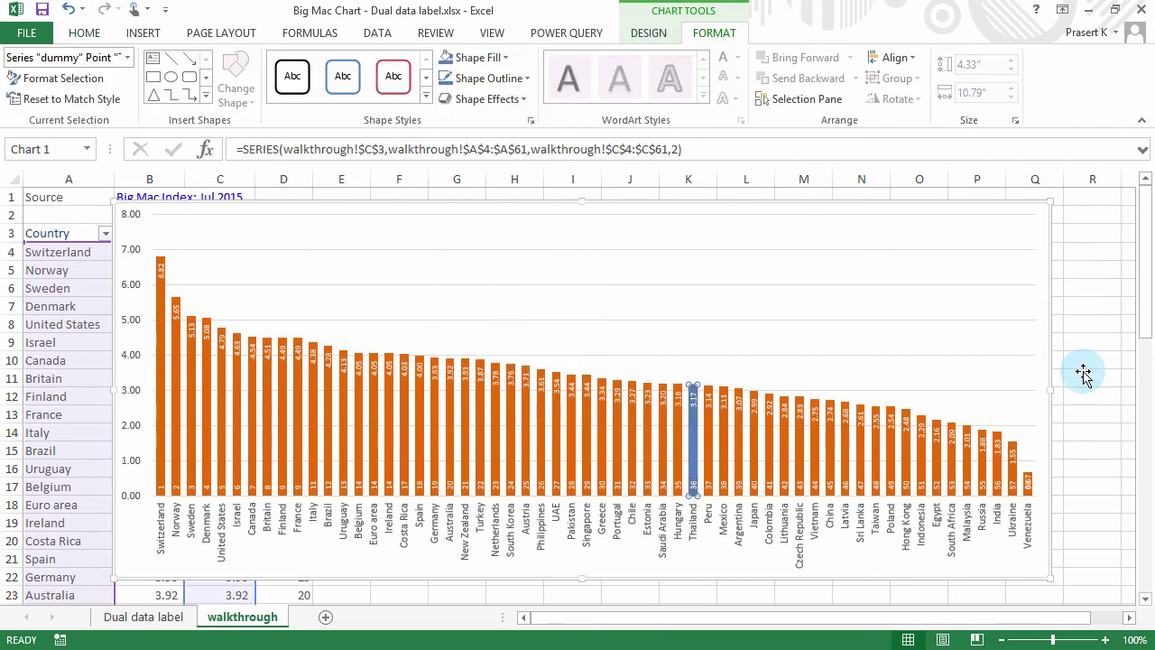
left_click(1083, 375)
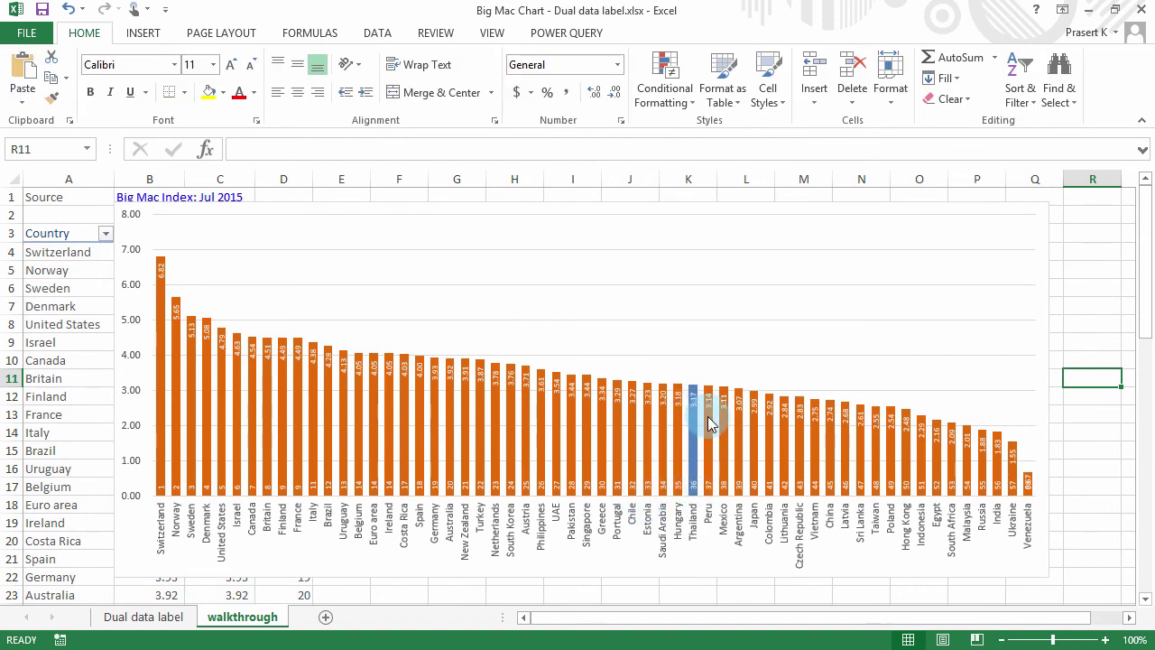
Fill the United States bar teal.
left_click(222, 376)
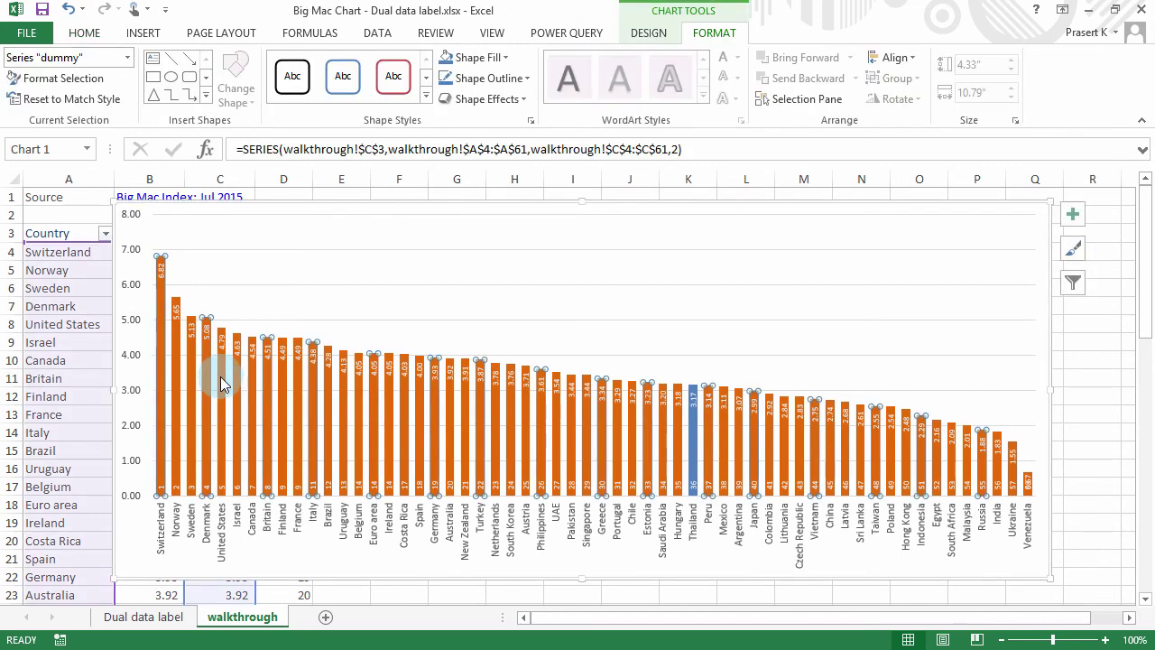
left_click(220, 376)
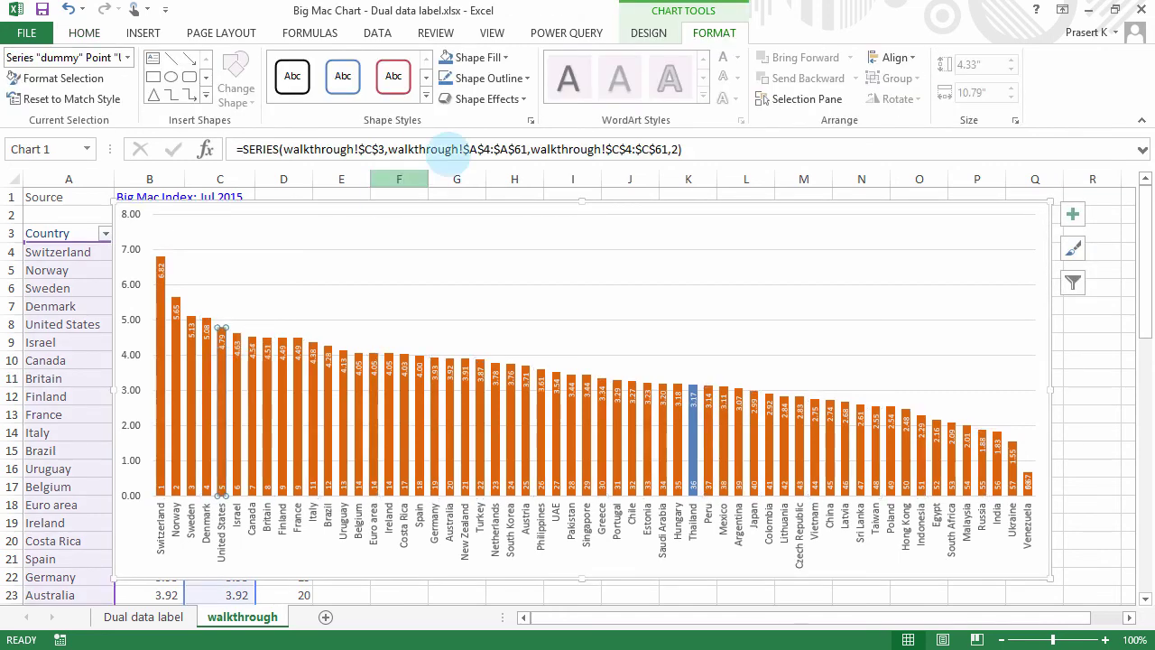
left_click(505, 58)
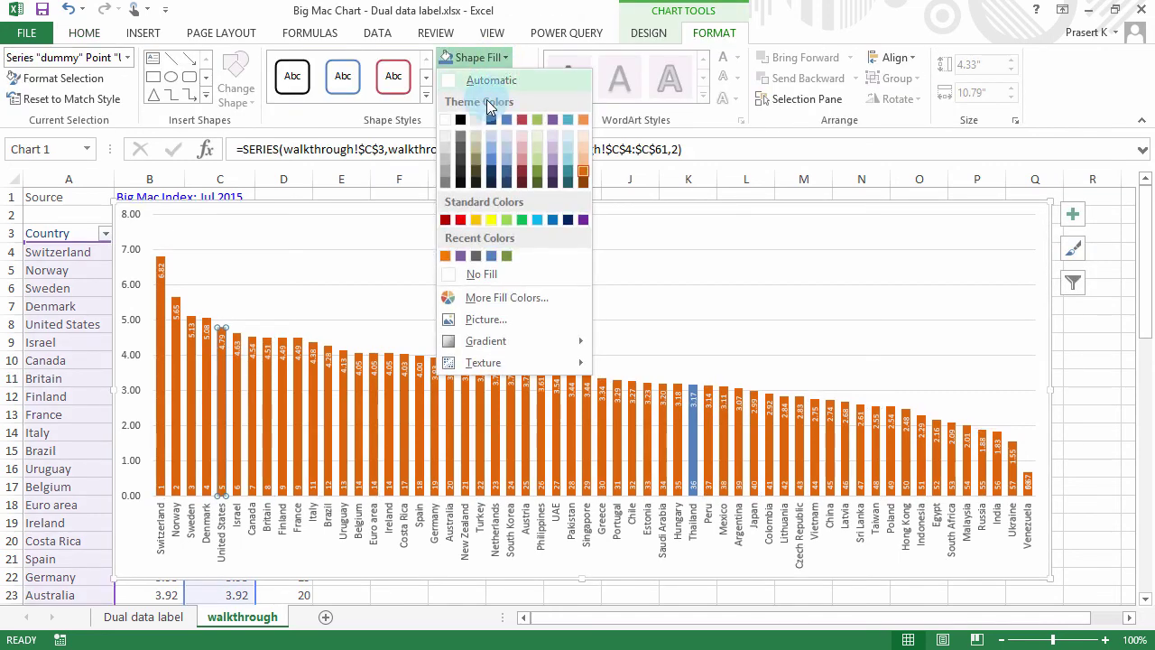
left_click(568, 121)
left_click(1104, 383)
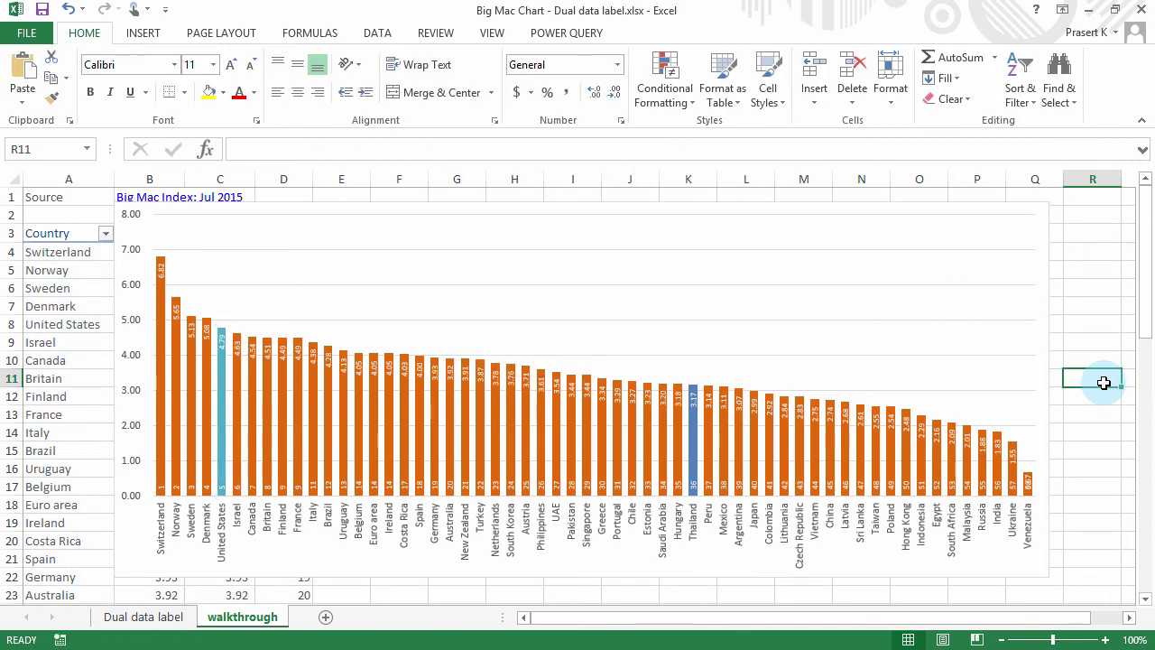